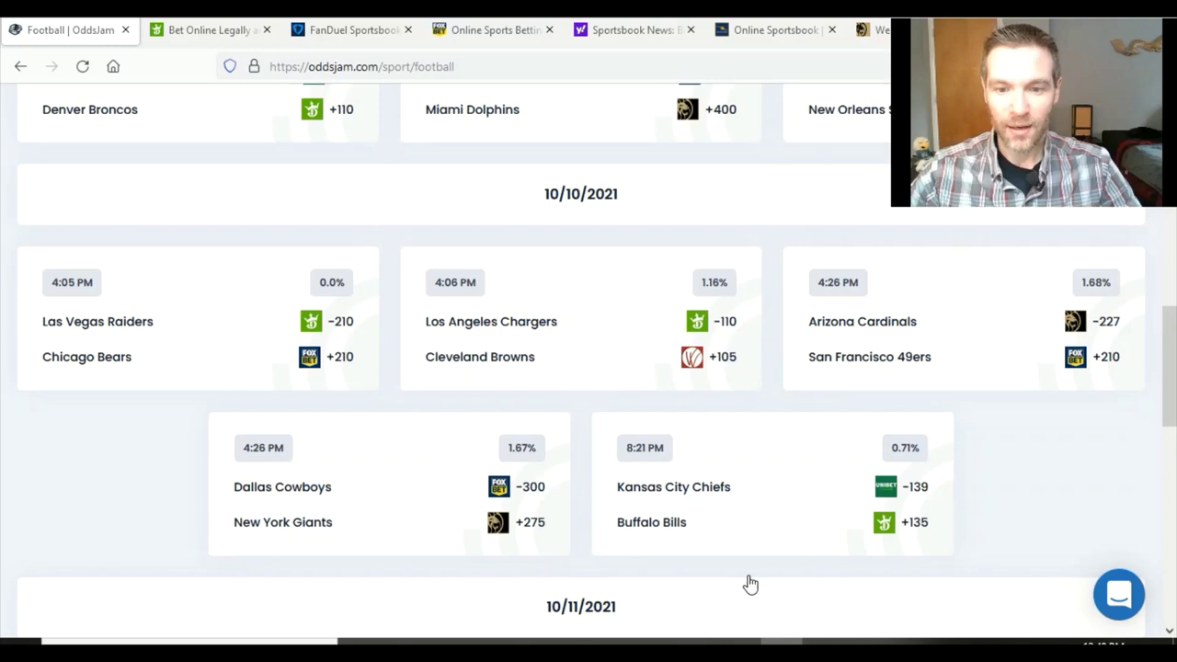
Show 'MGM Risk Free Terms.png', listing three steps to claim up to $25 in free bets.
mouse_move(748, 644)
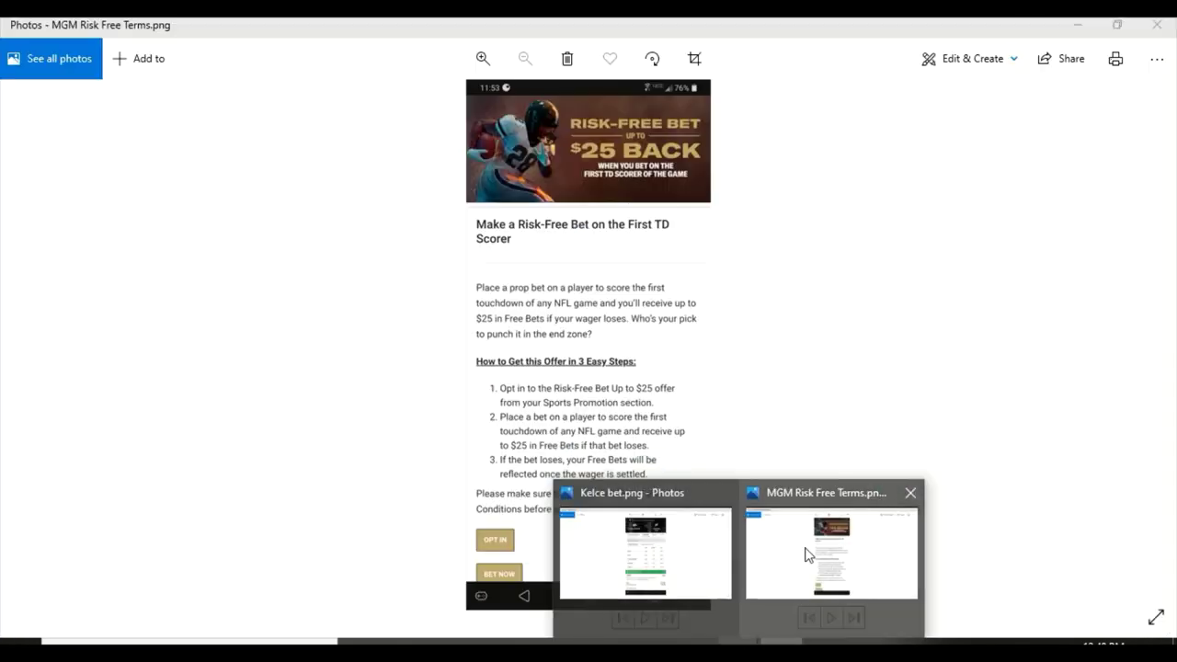
click(806, 555)
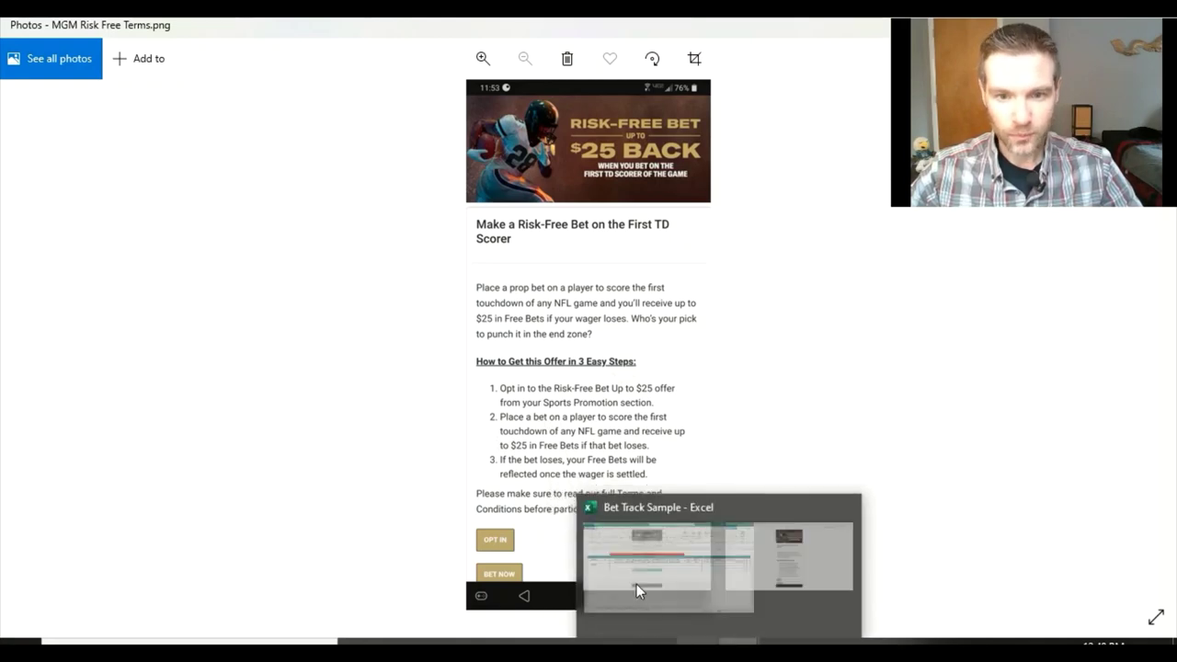
Show 'Kelce bet.png': the $10 T. Kelce first-touchdown bet at +550 paying $65.00.
mouse_move(737, 641)
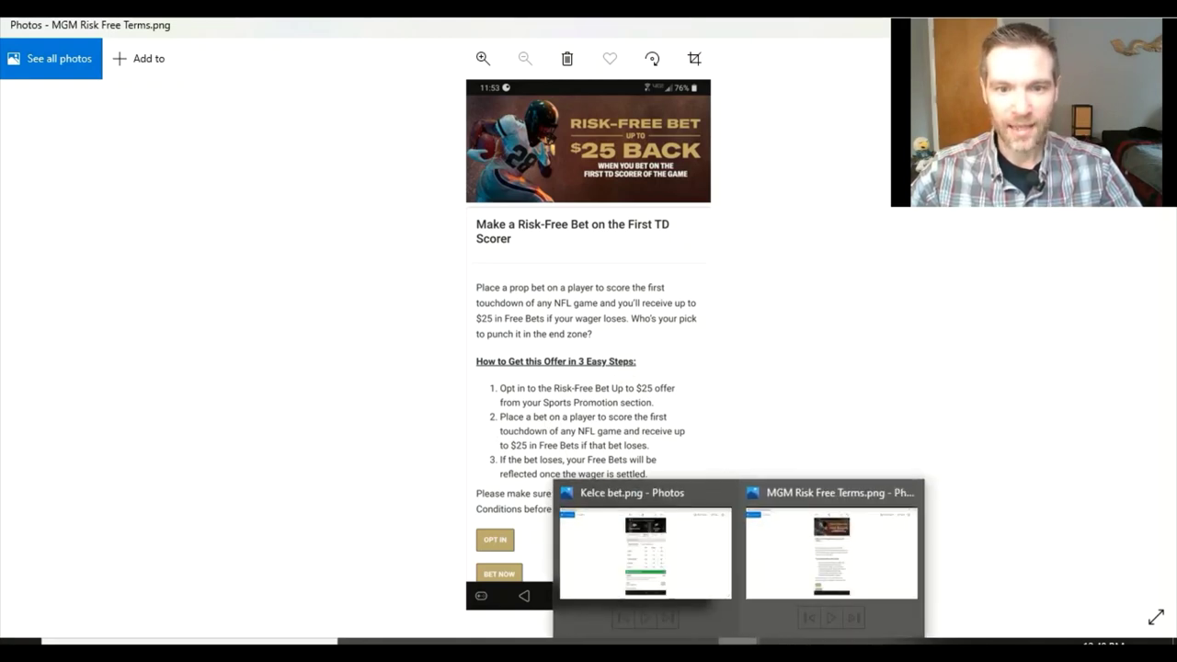
click(673, 577)
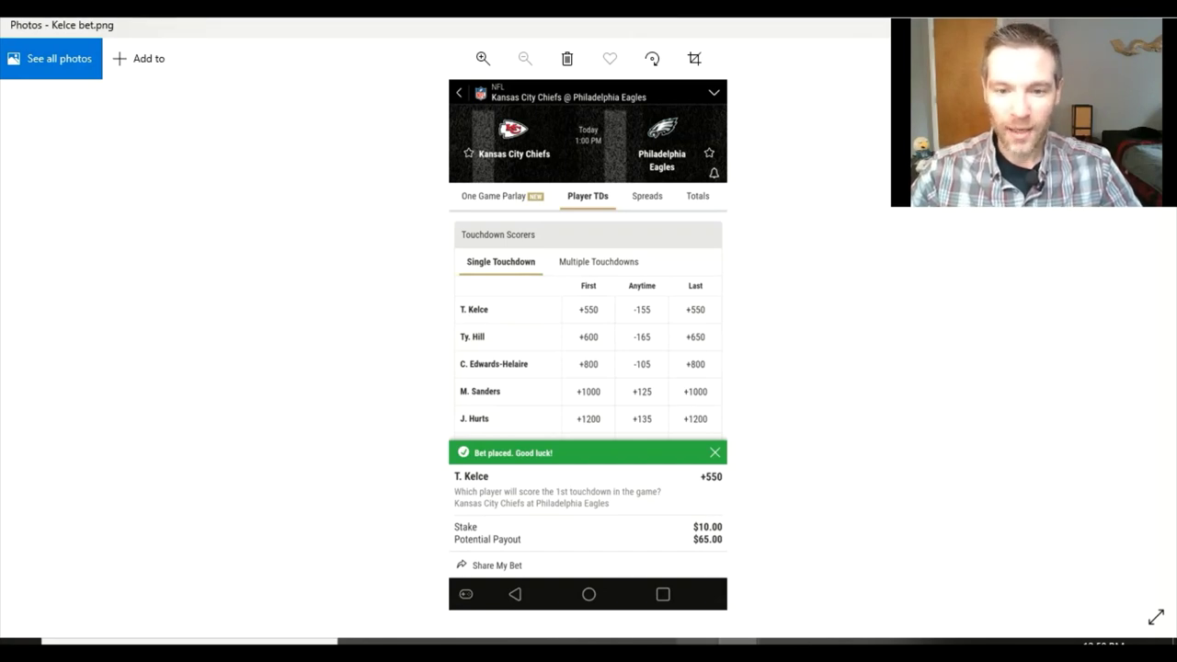
In Excel, check the Kelce prop in C4 and net cash in H4, then return to OddsJam.
click(697, 641)
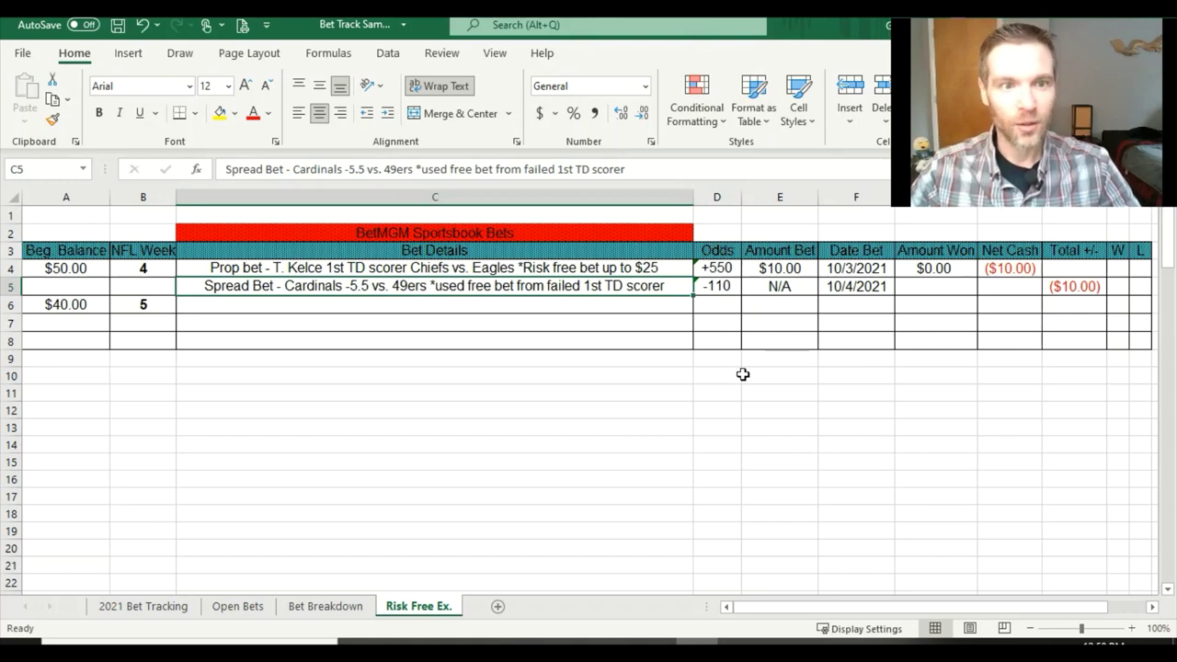
click(296, 269)
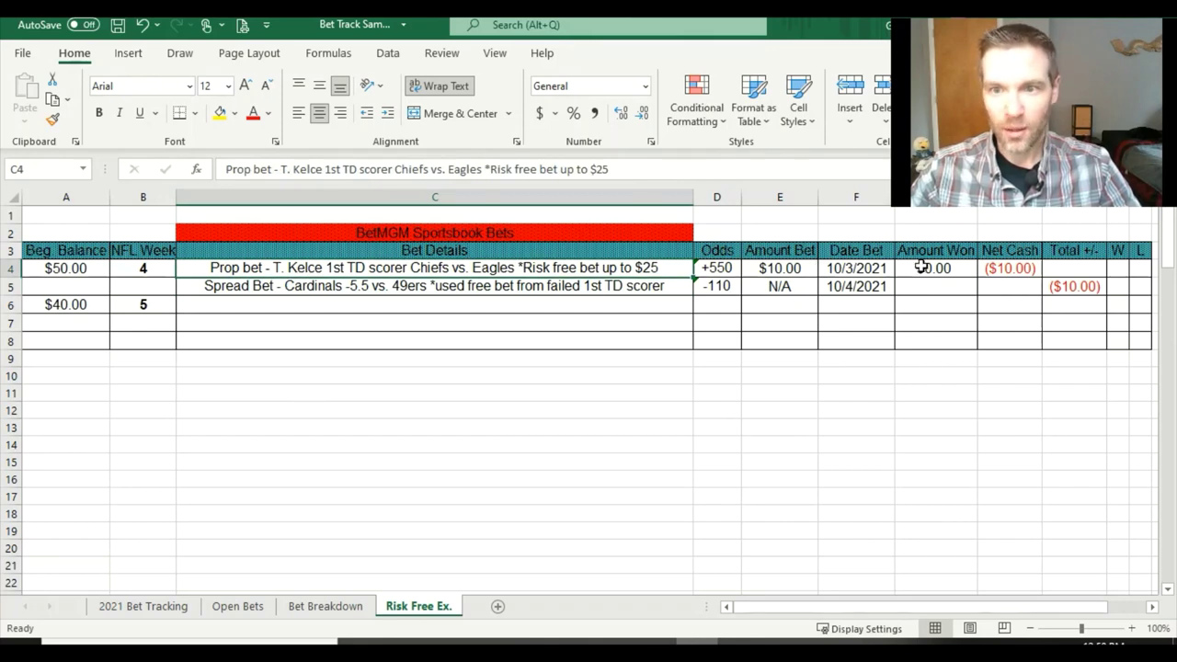
click(1002, 266)
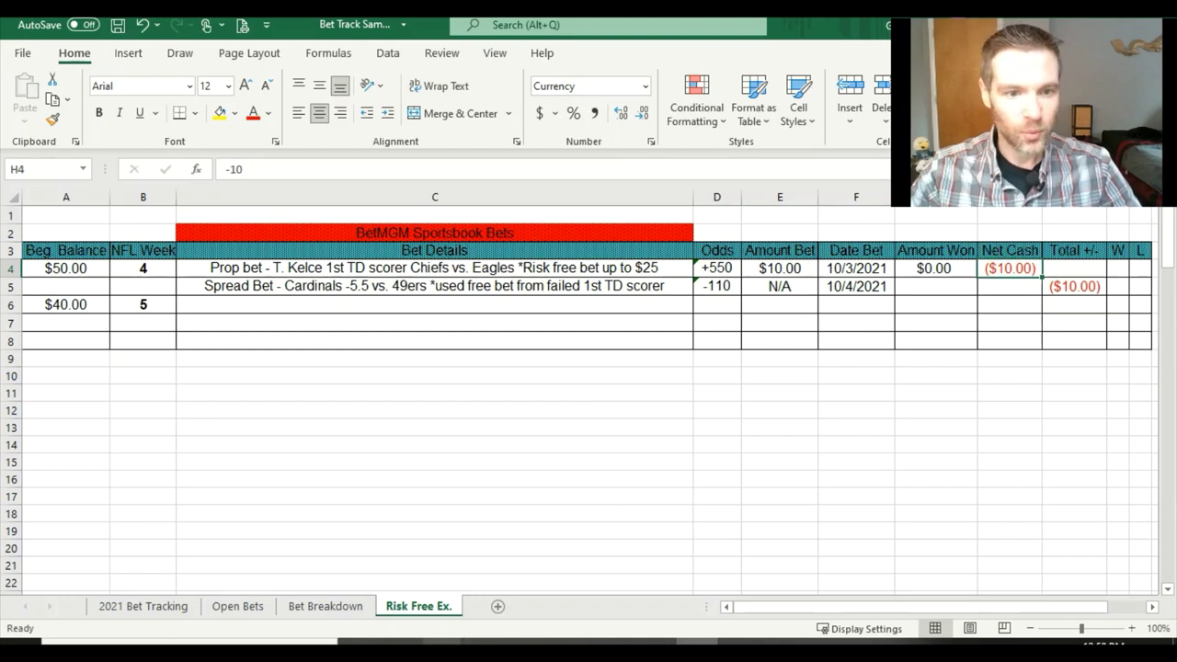
mouse_move(443, 643)
click(354, 590)
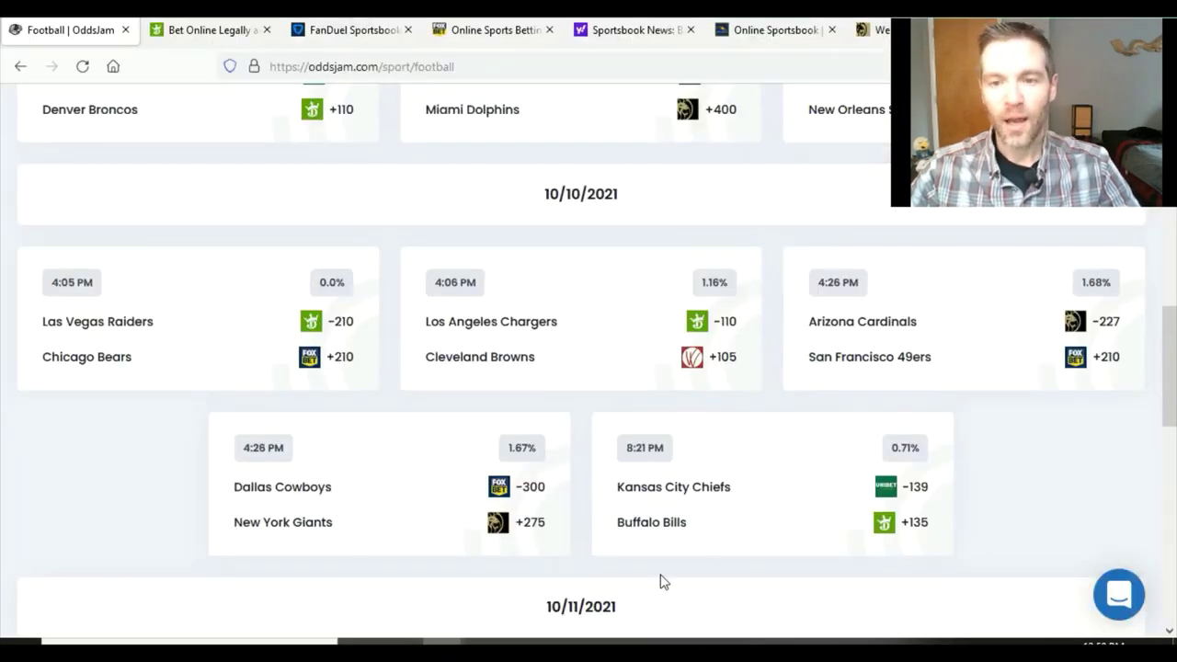
View the Cardinals vs. 49ers point spread odds, such as Cardinals -5.5 at -110, across sportsbooks.
click(954, 337)
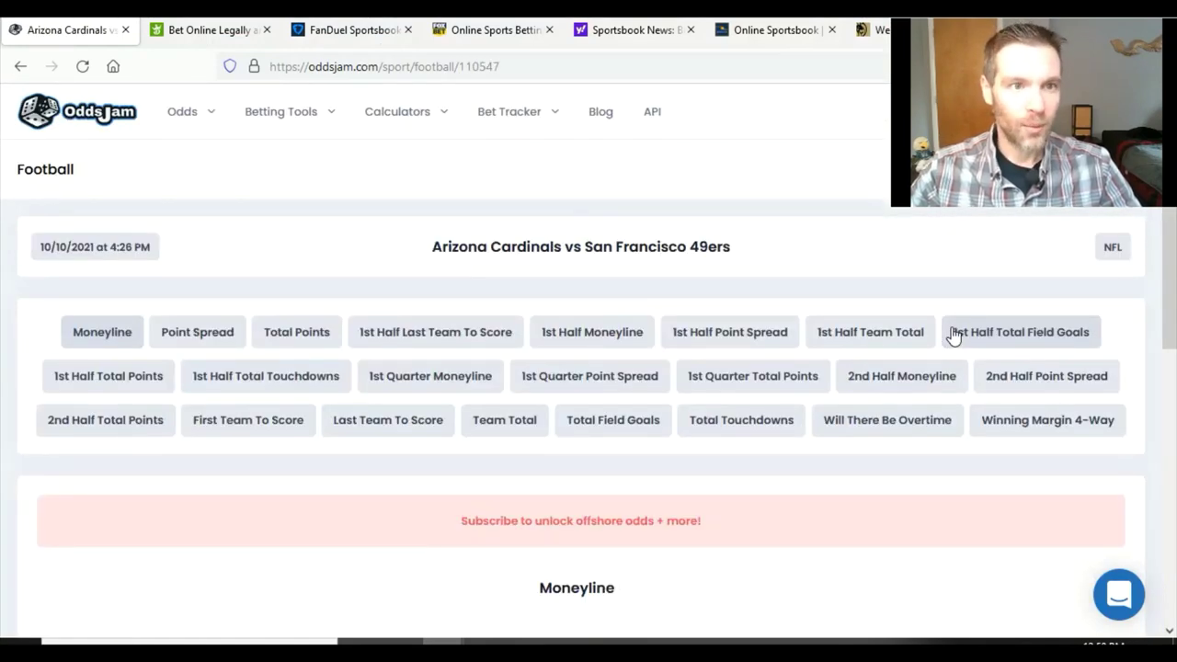
click(179, 336)
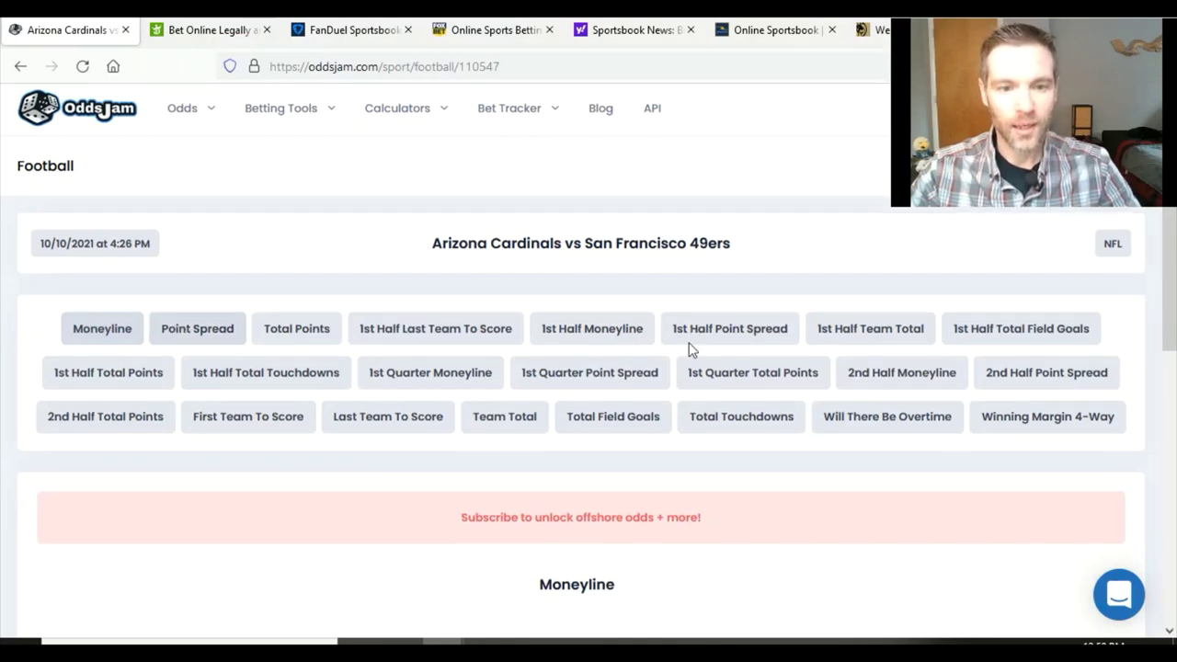
scroll(644, 294, down, 20)
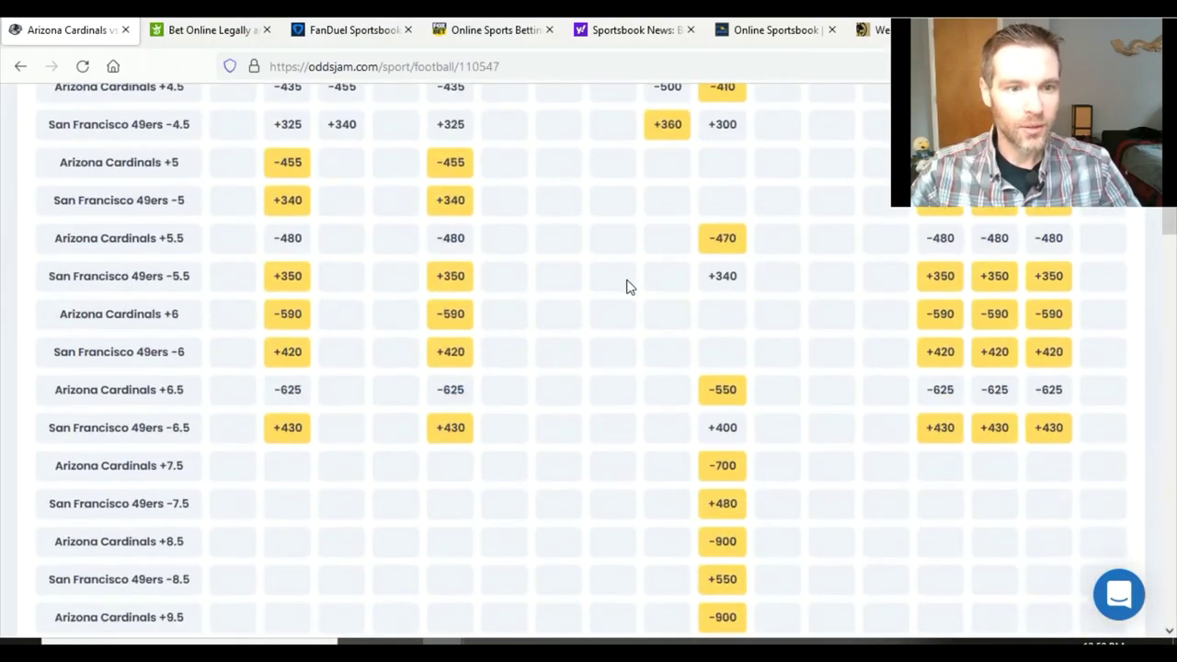
scroll(631, 276, down, 12)
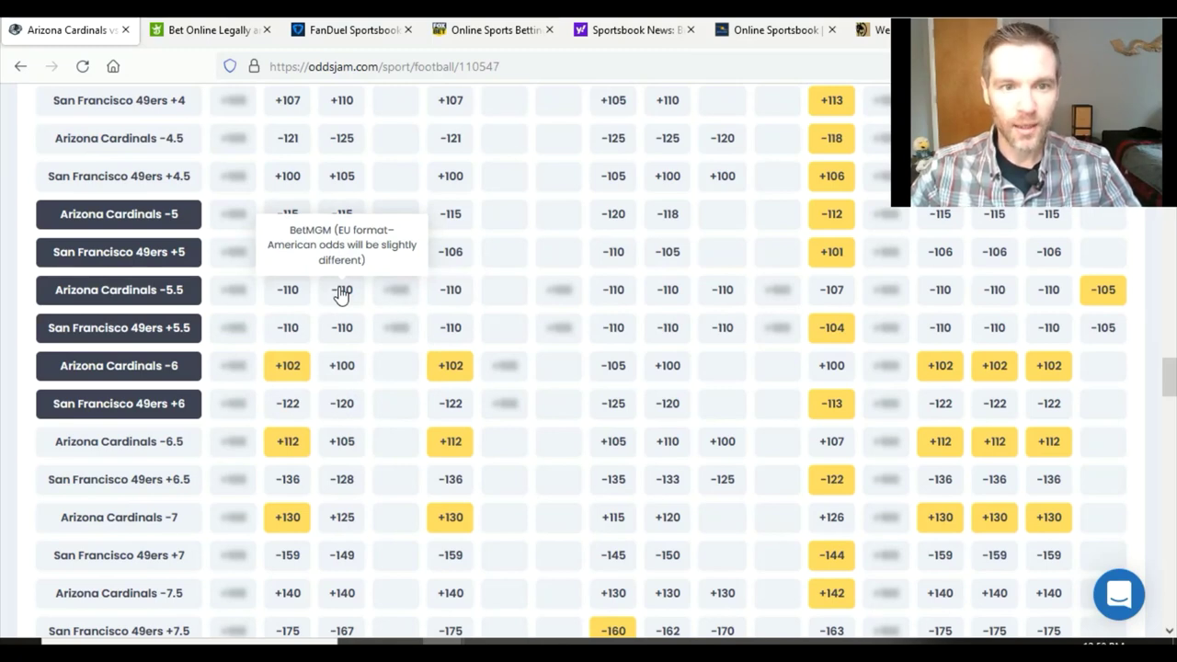
Save the BetMGM Arizona Cardinals -5.5 bet at -110 to the tracker with a $10 stake.
click(341, 292)
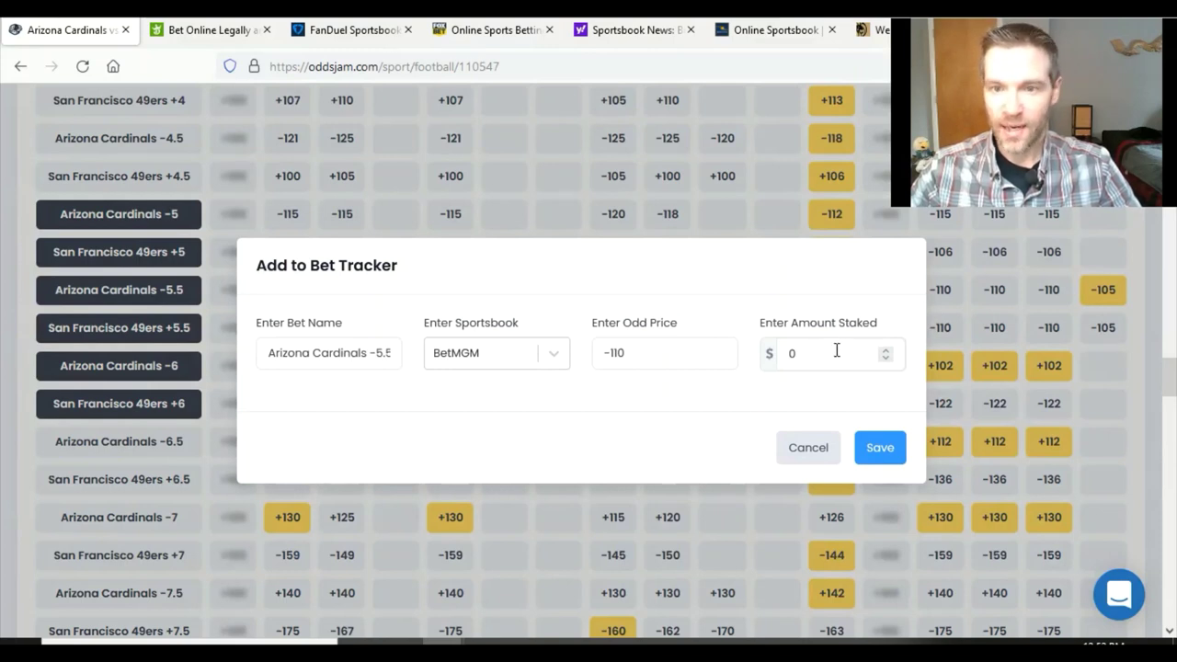
drag(836, 351, 778, 353)
text(10)
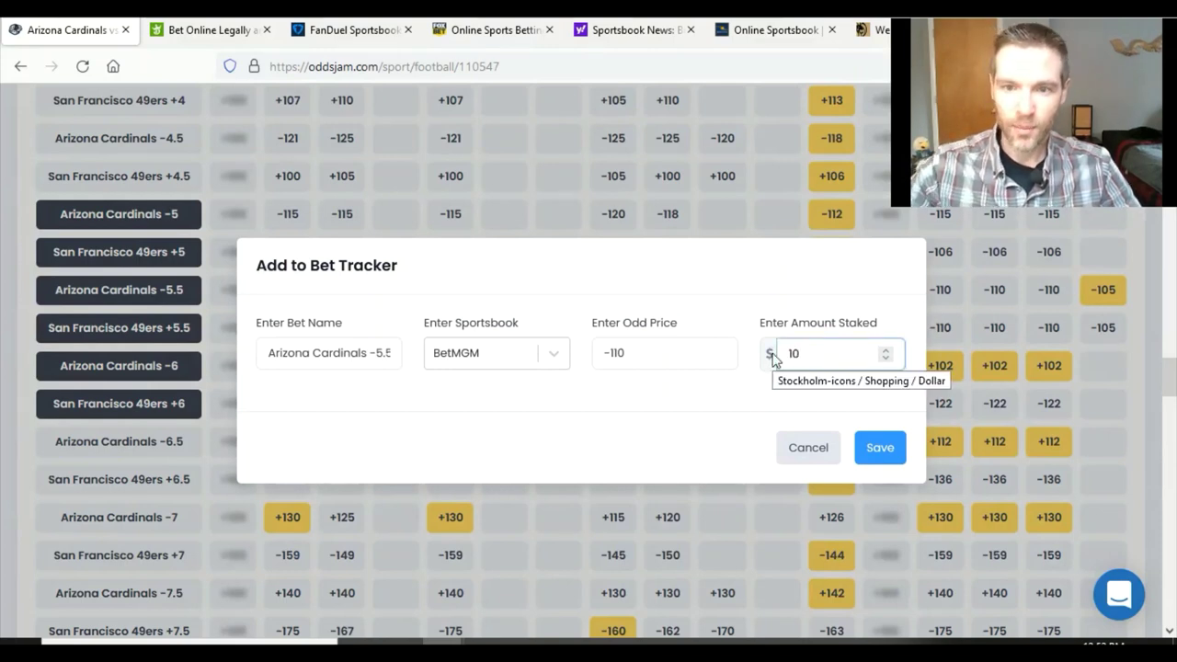
click(879, 448)
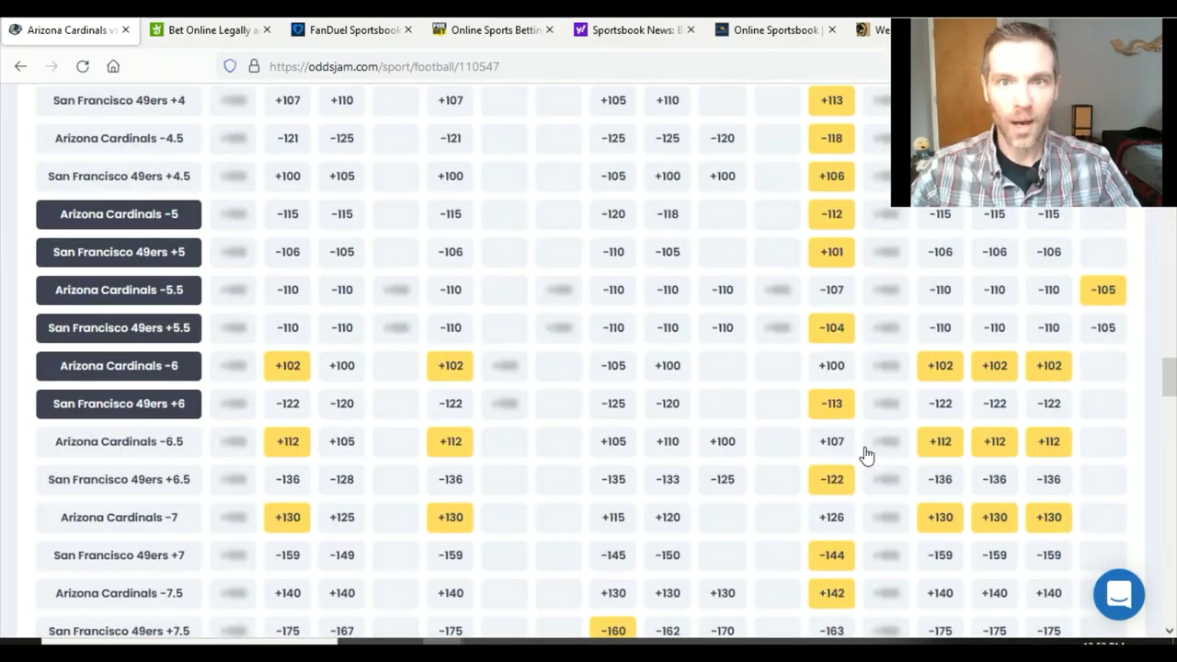
scroll(855, 442, down, 20)
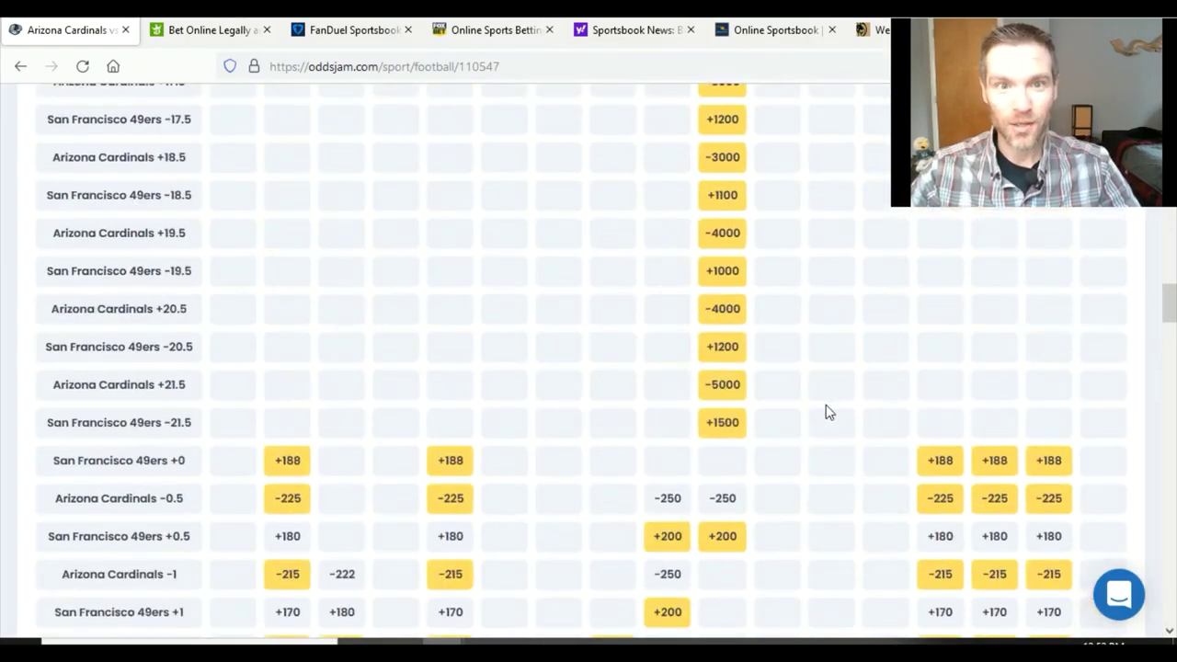
scroll(786, 436, up, 20)
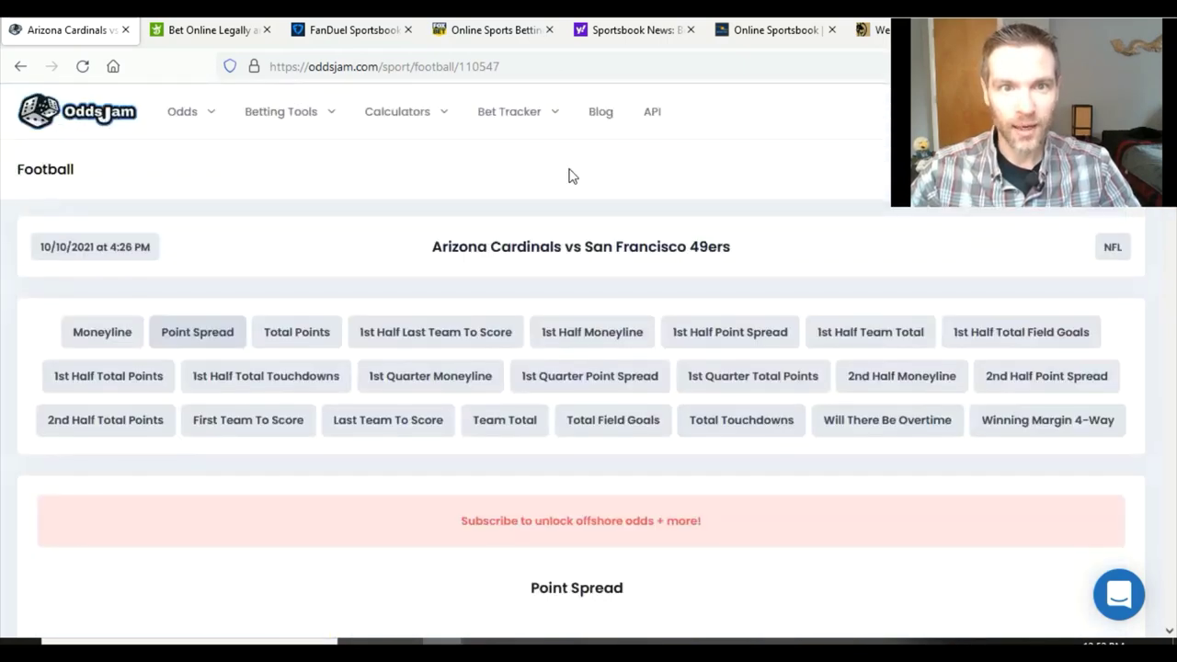
Bring up the Bet Tracker's list of tracked bets.
mouse_move(559, 120)
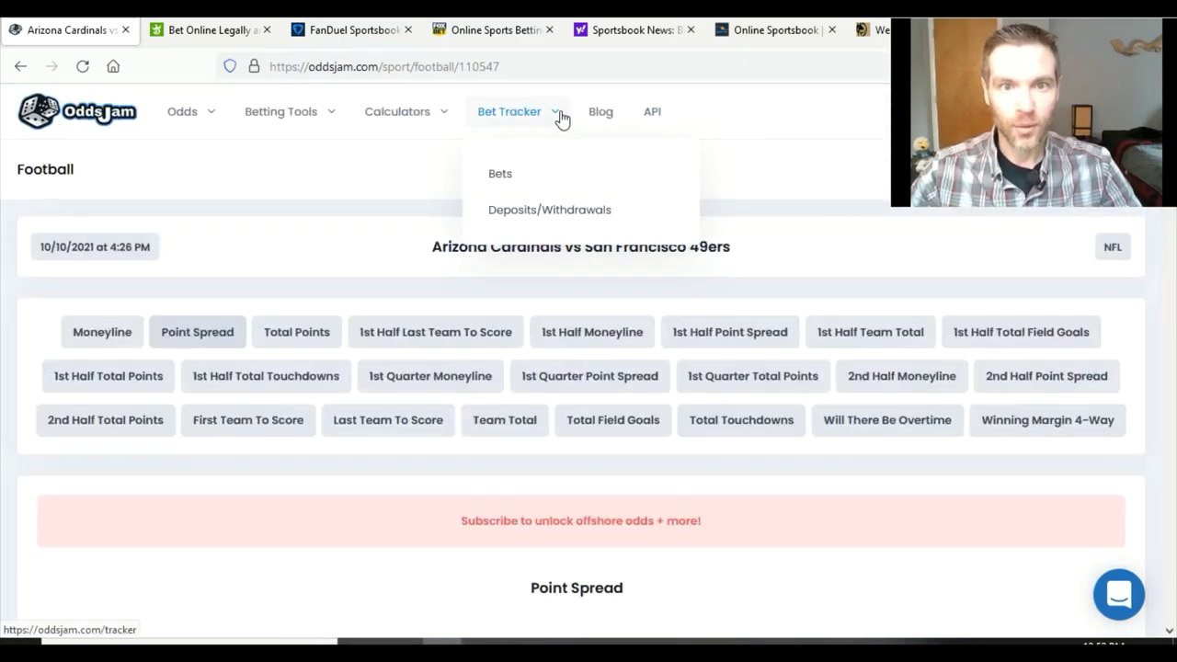
click(512, 182)
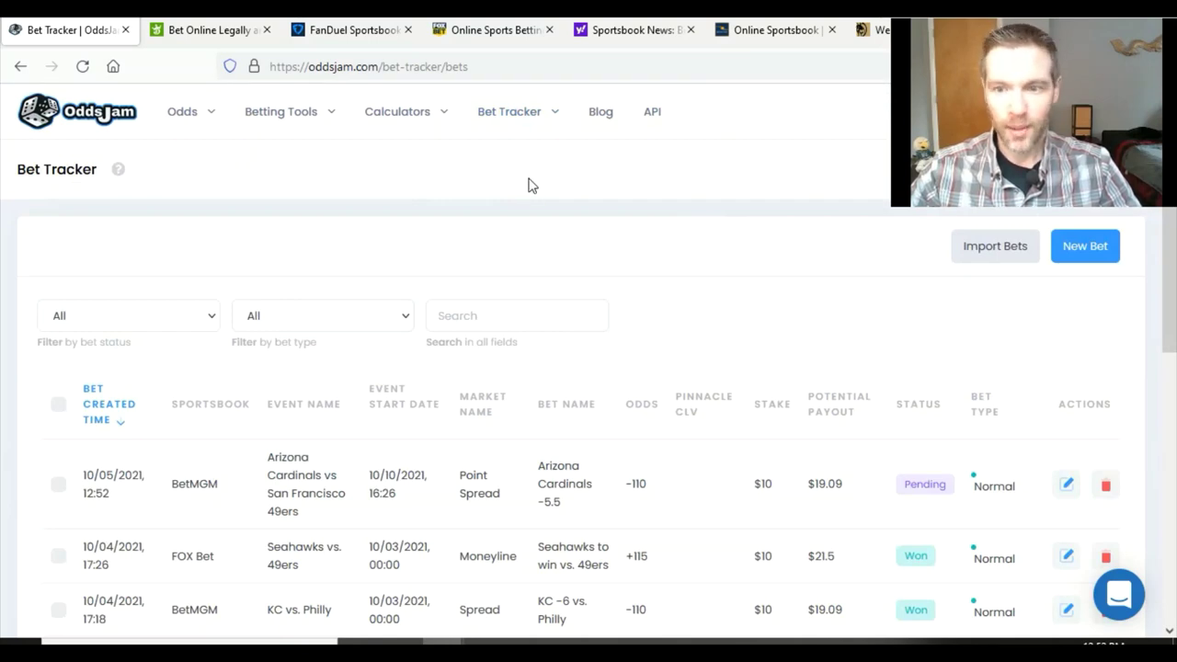
scroll(530, 187, down, 2)
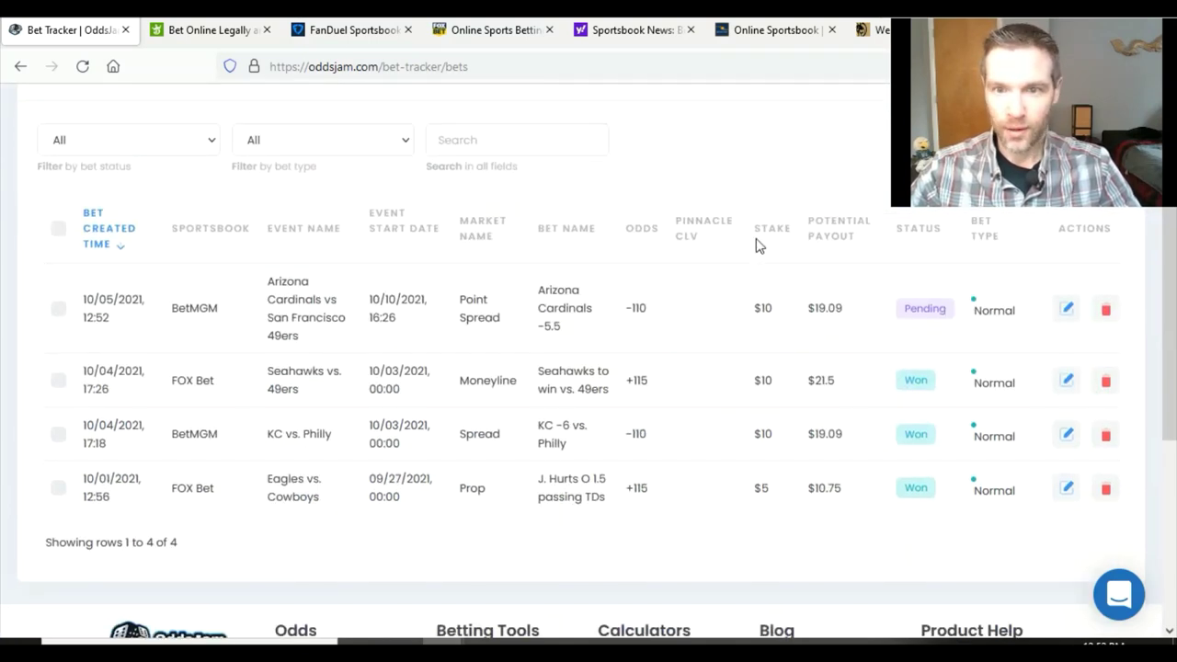
Change the Cardinals -5.5 bet's type to Free Bet and save it, then return to Excel.
click(1066, 310)
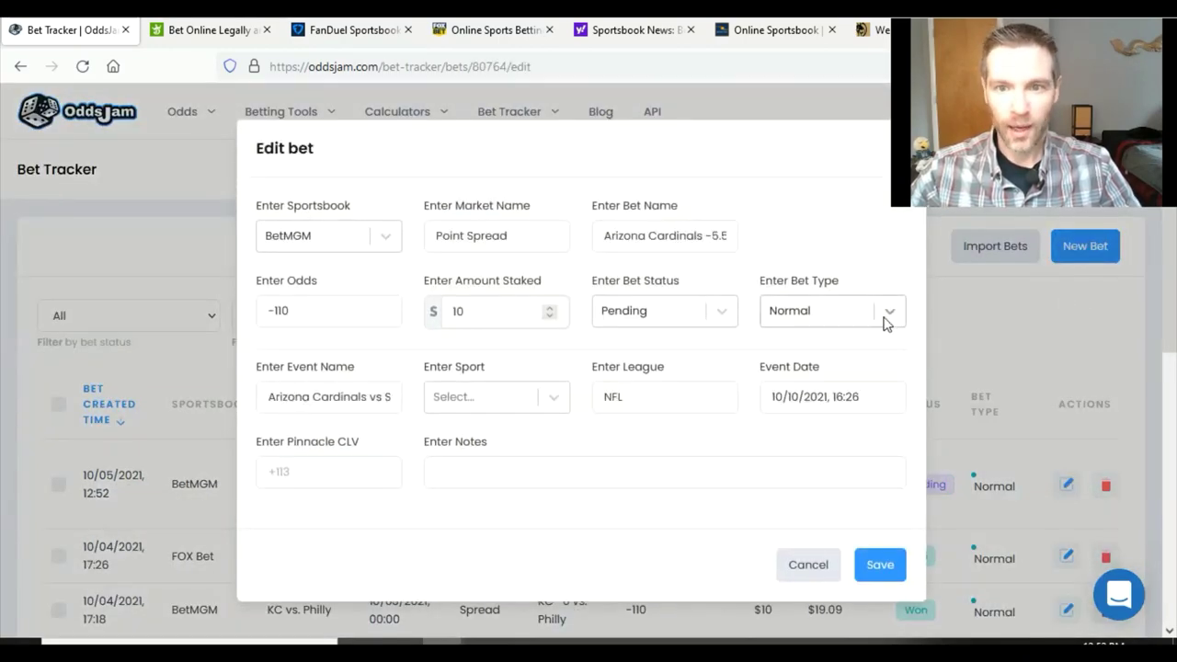
click(892, 317)
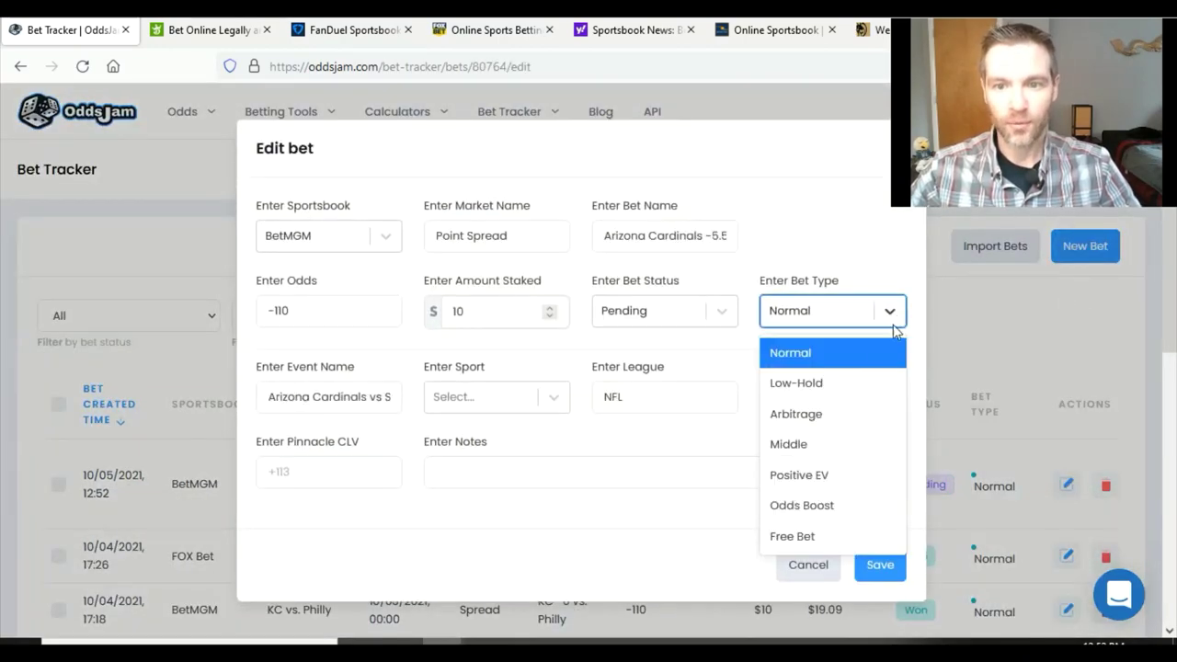
click(827, 536)
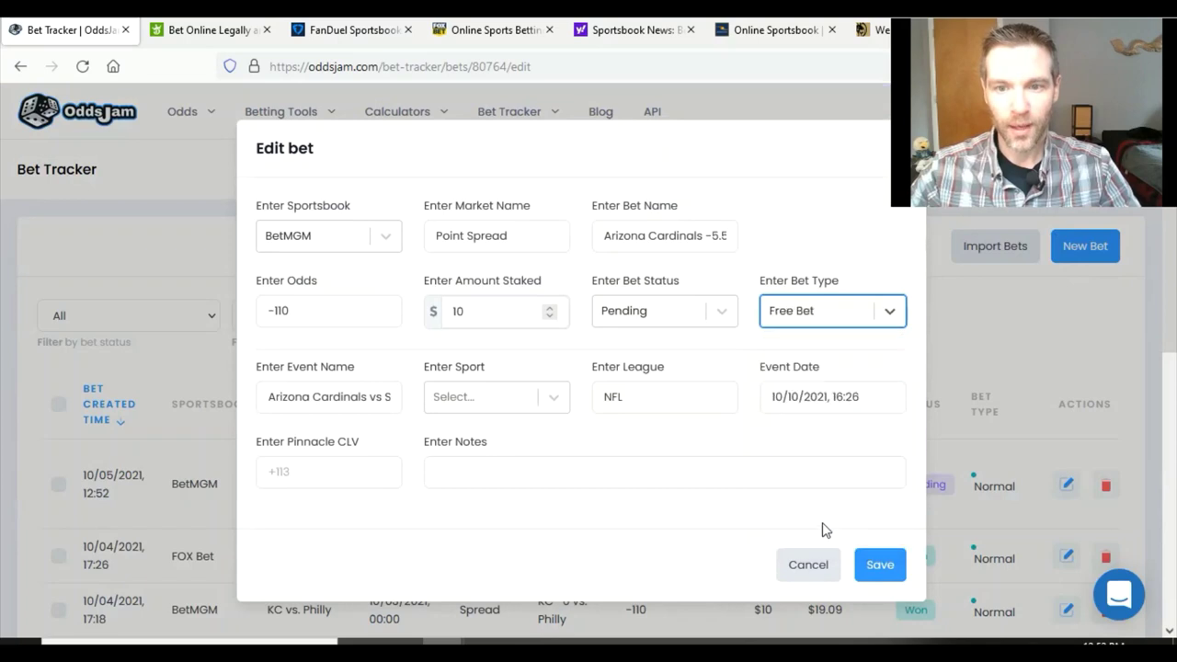
click(879, 561)
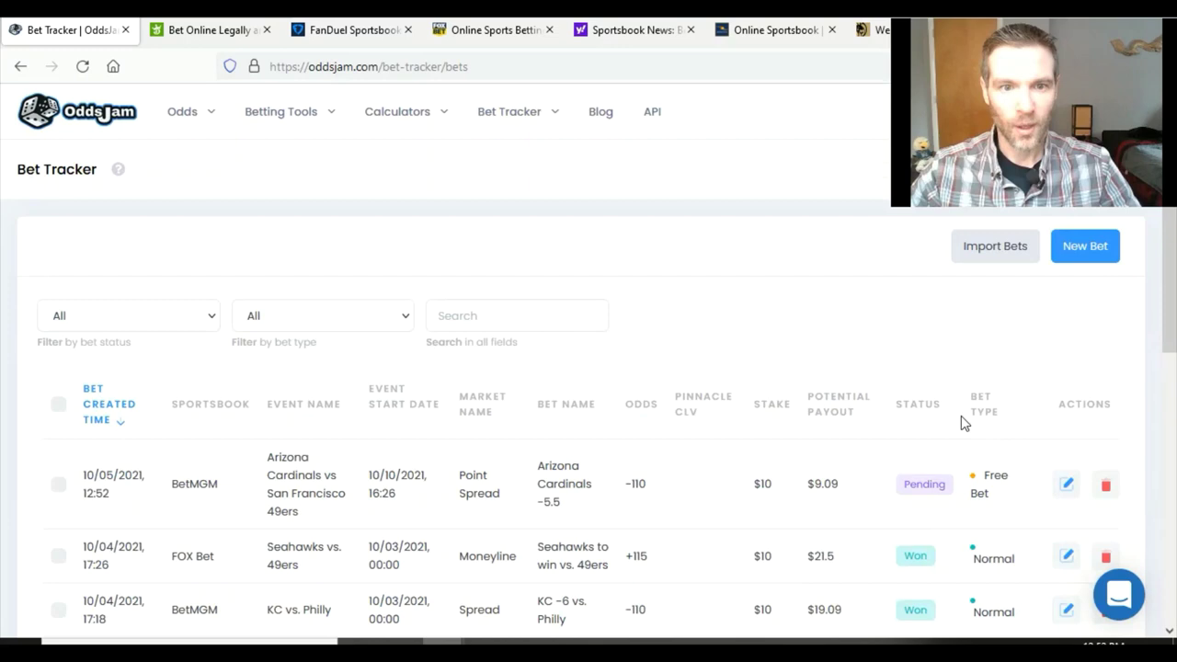
scroll(696, 310, down, 3)
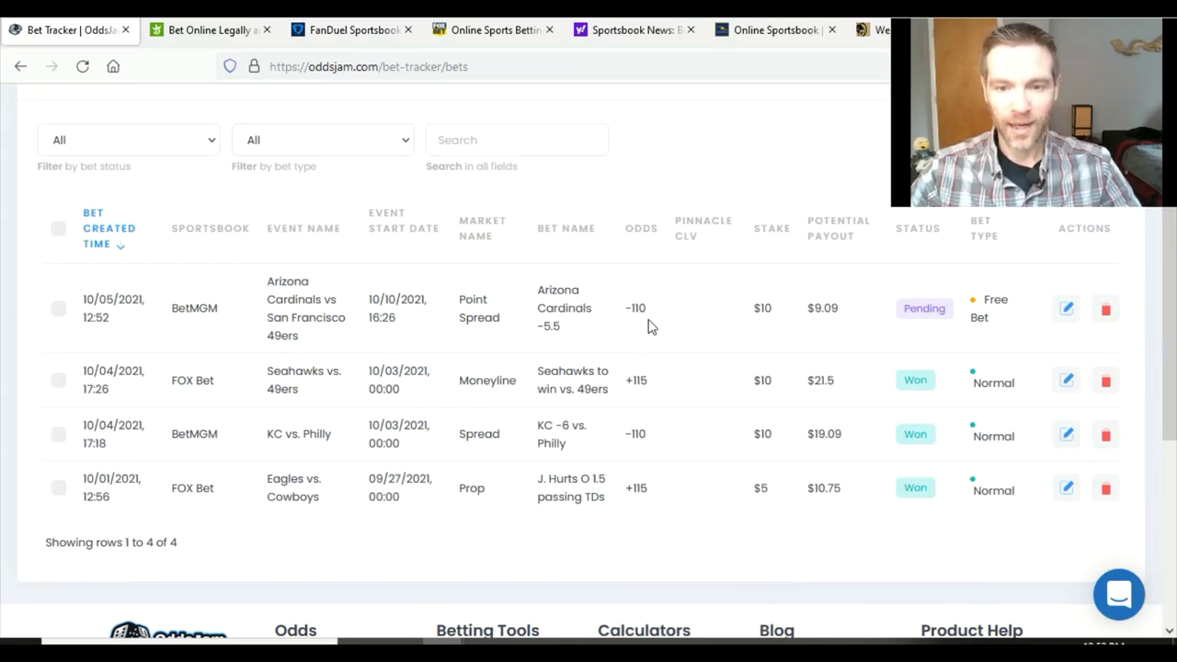
click(697, 642)
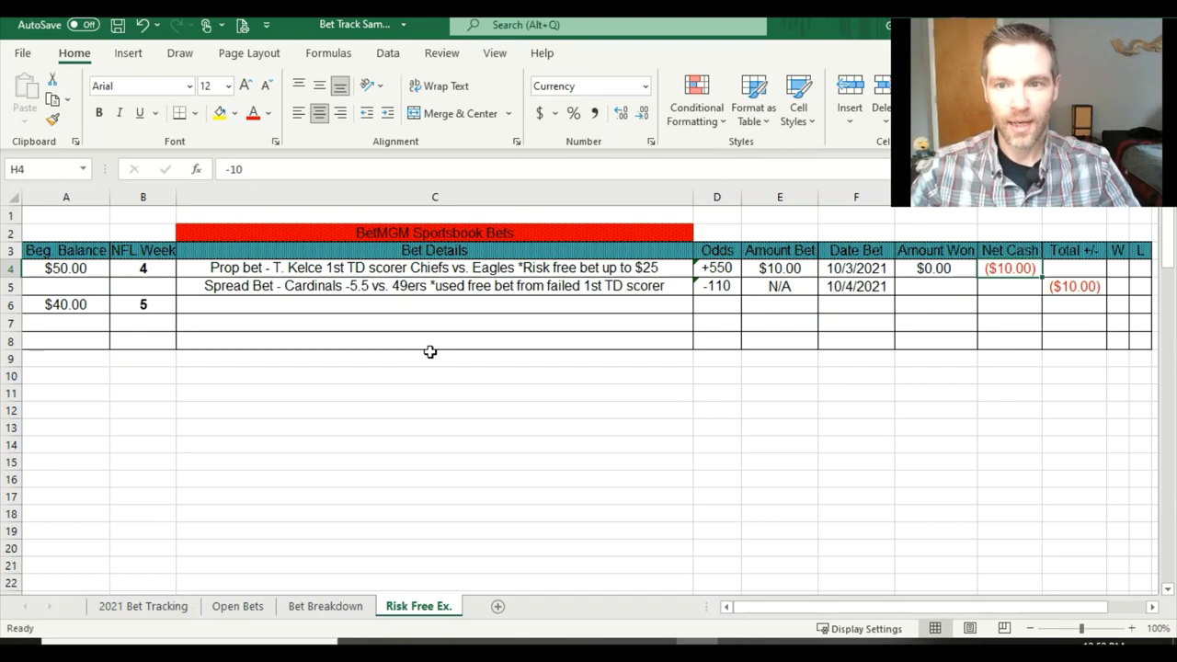
Enter 19.09 as the amount won in G5 and clear a stray entry in G6.
click(920, 288)
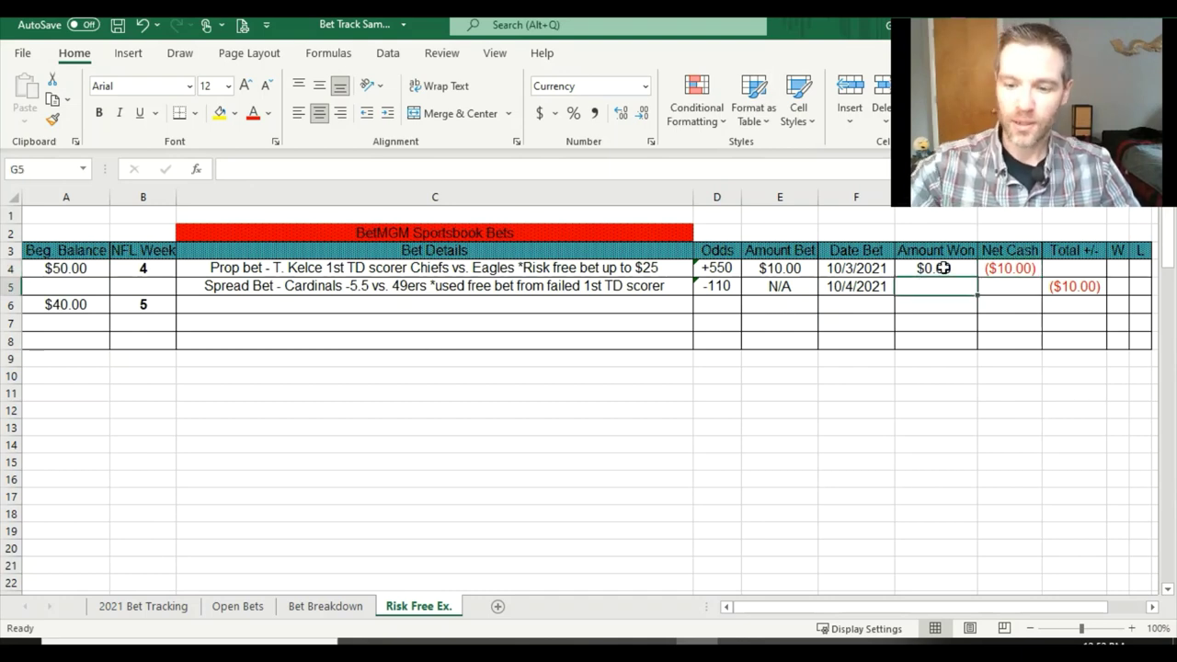
text(1905)
key(BackSpace)
key(BackSpace)
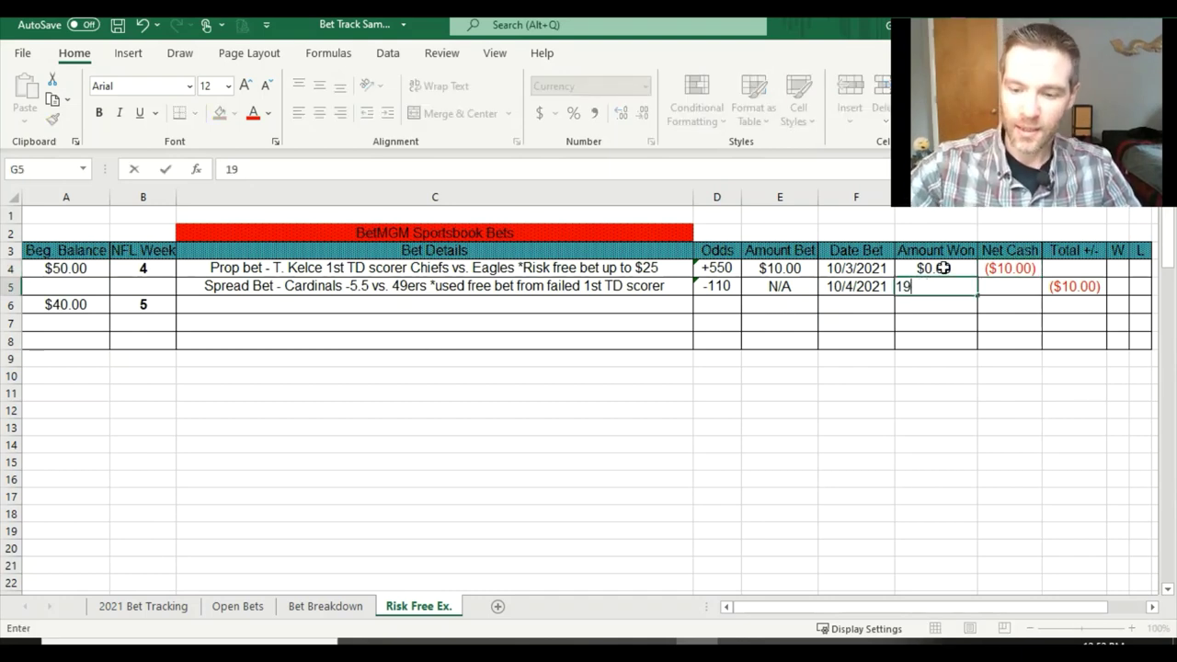
text(.09)
key(Return)
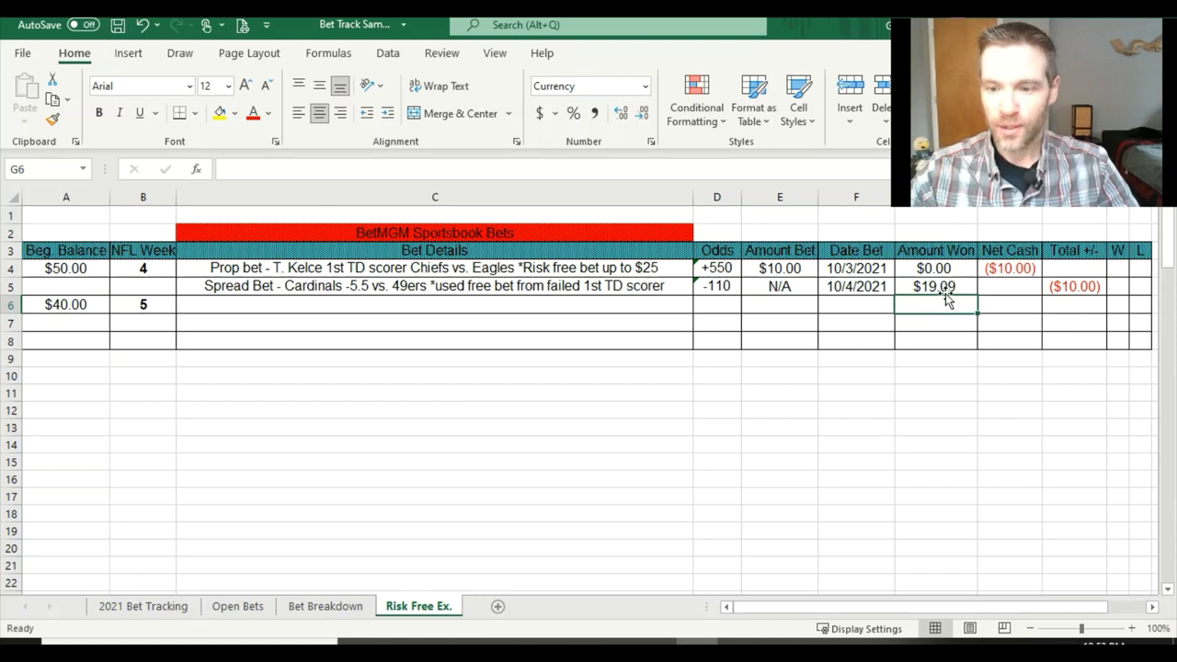
text(9.0)
key(BackSpace)
key(BackSpace)
key(BackSpace)
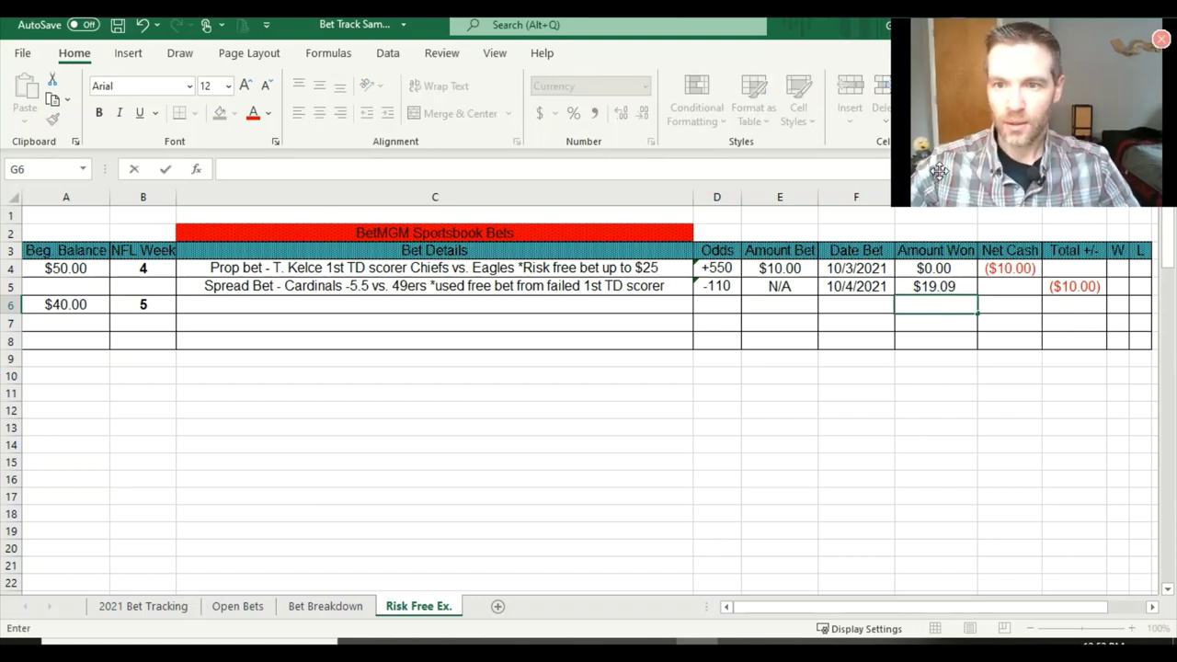
Correct G5 and H5 to 9.09, then check A6's =A4+I5 balance formula.
click(964, 289)
text(9.09)
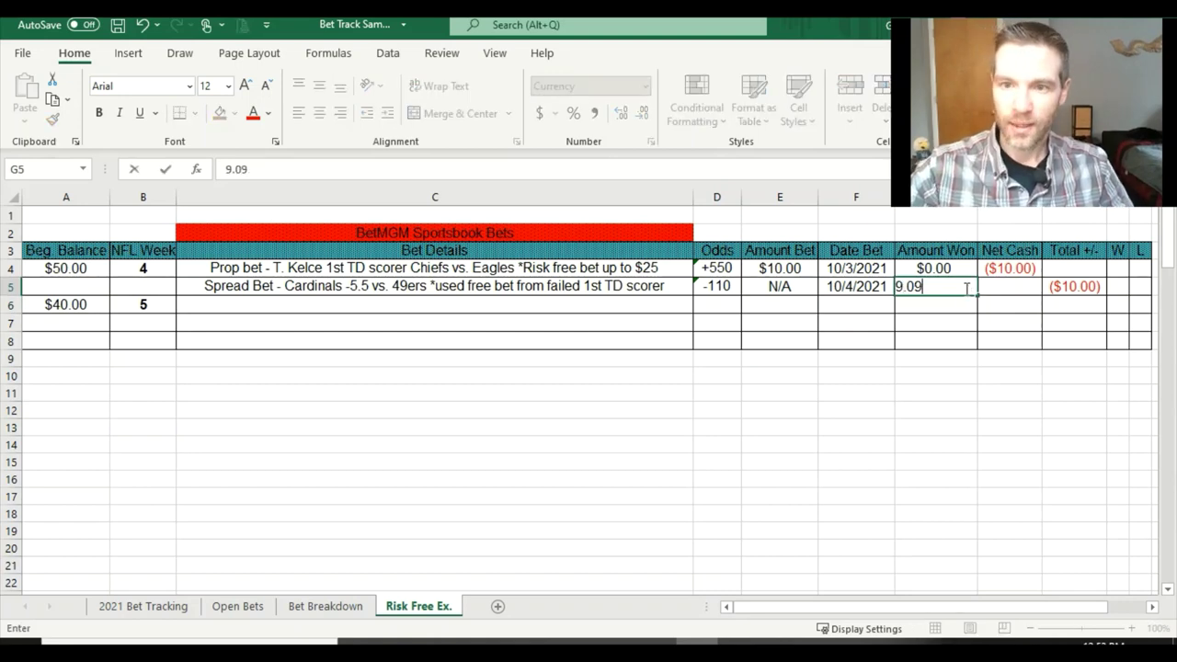
key(Tab)
text(9.09)
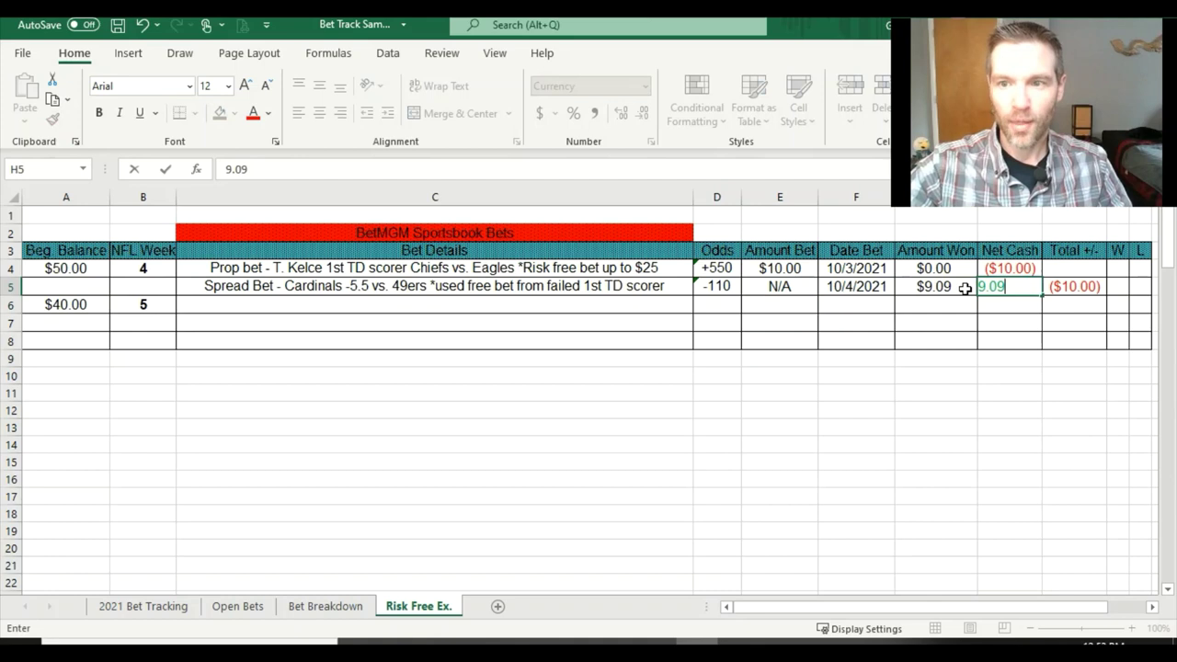
key(Return)
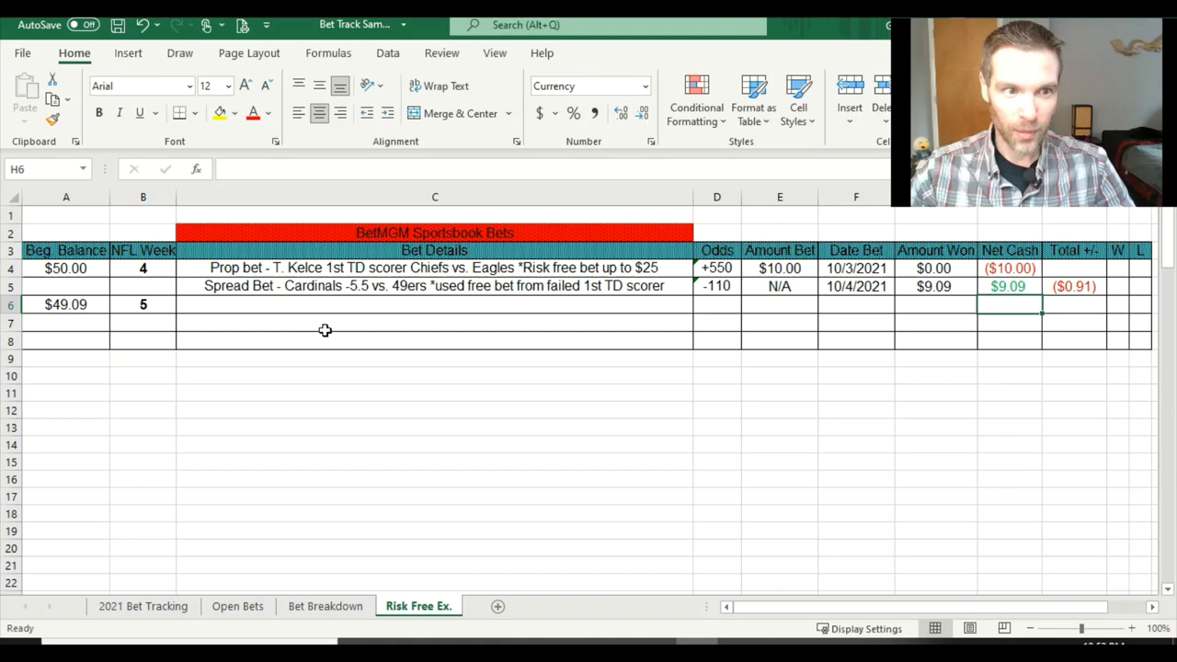
click(70, 306)
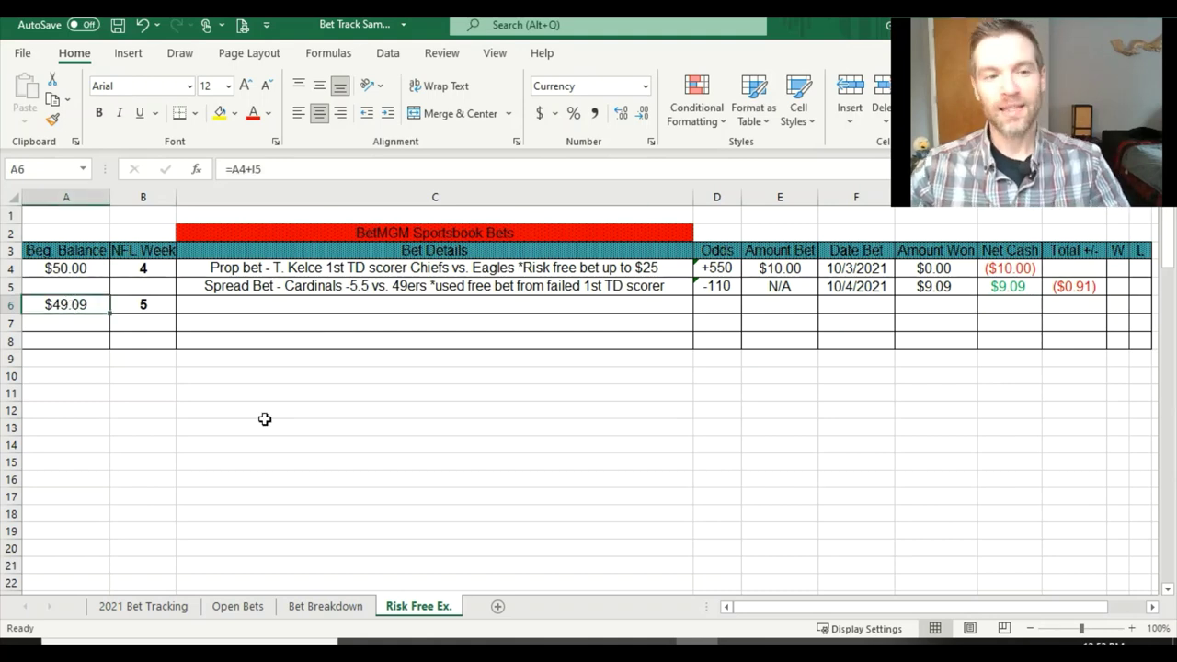
click(410, 267)
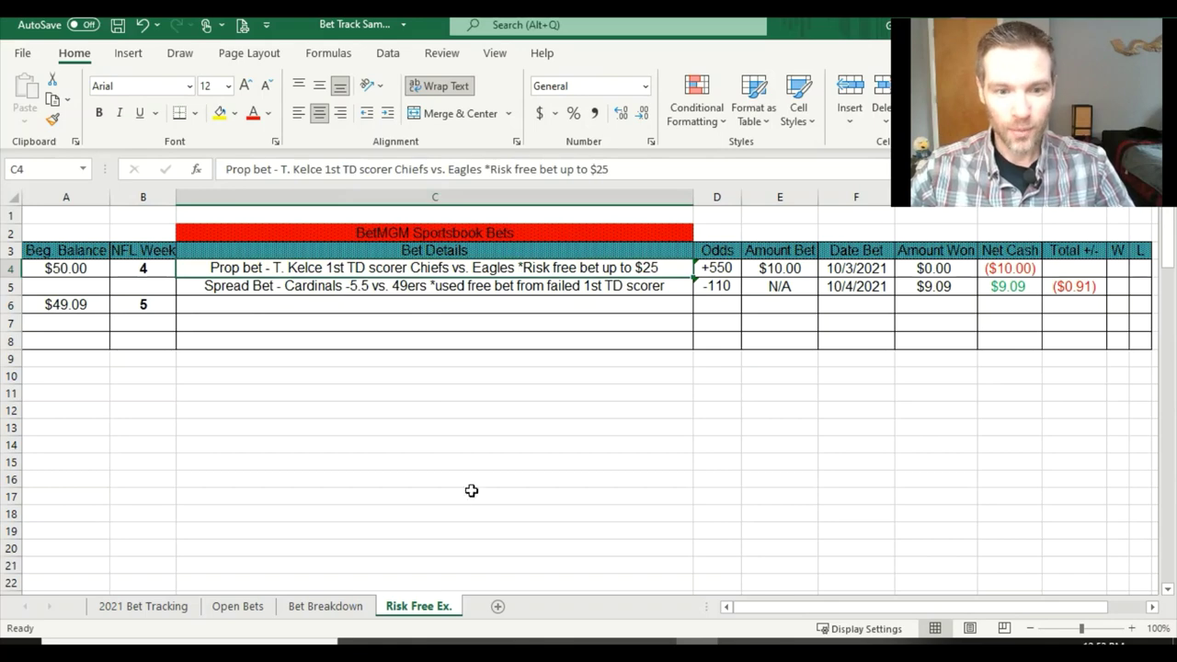
Open OddsJam's Parlay Calculator from the Calculators menu.
mouse_move(442, 642)
click(368, 594)
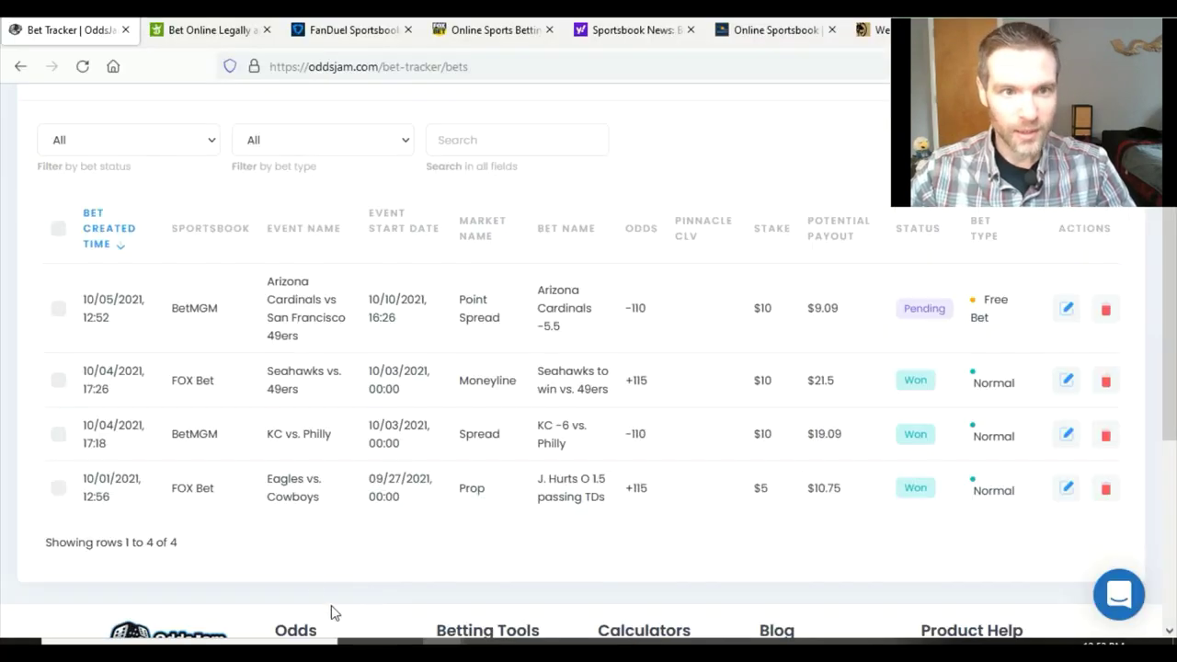
scroll(559, 292, up, 3)
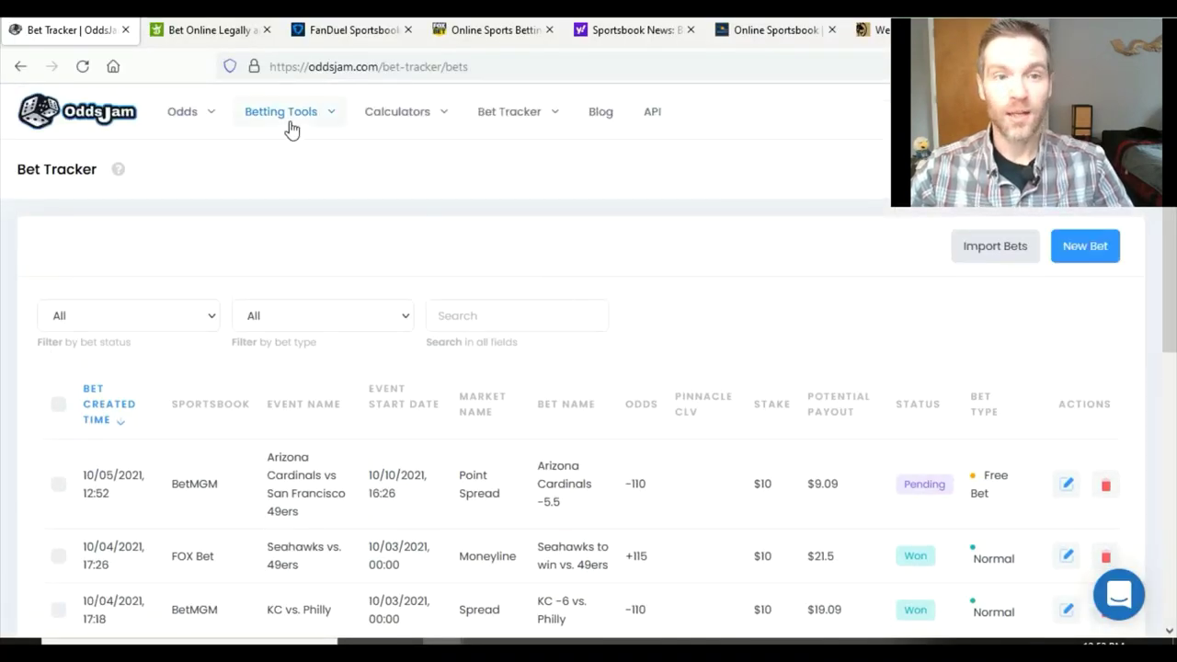
click(416, 120)
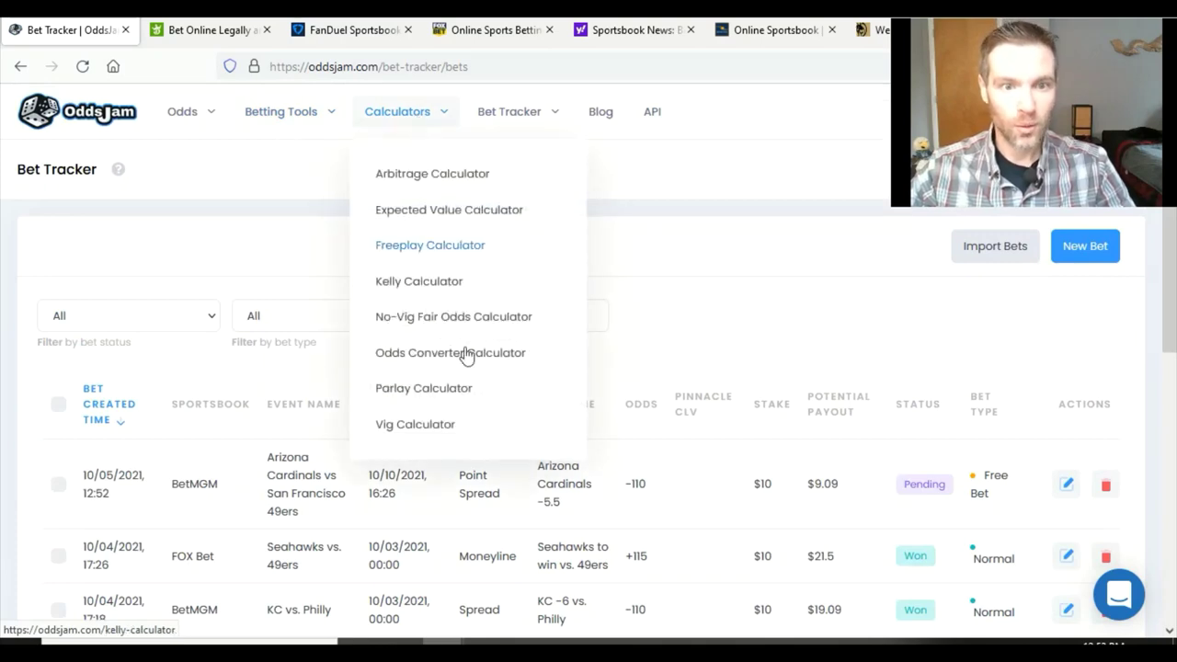
click(457, 391)
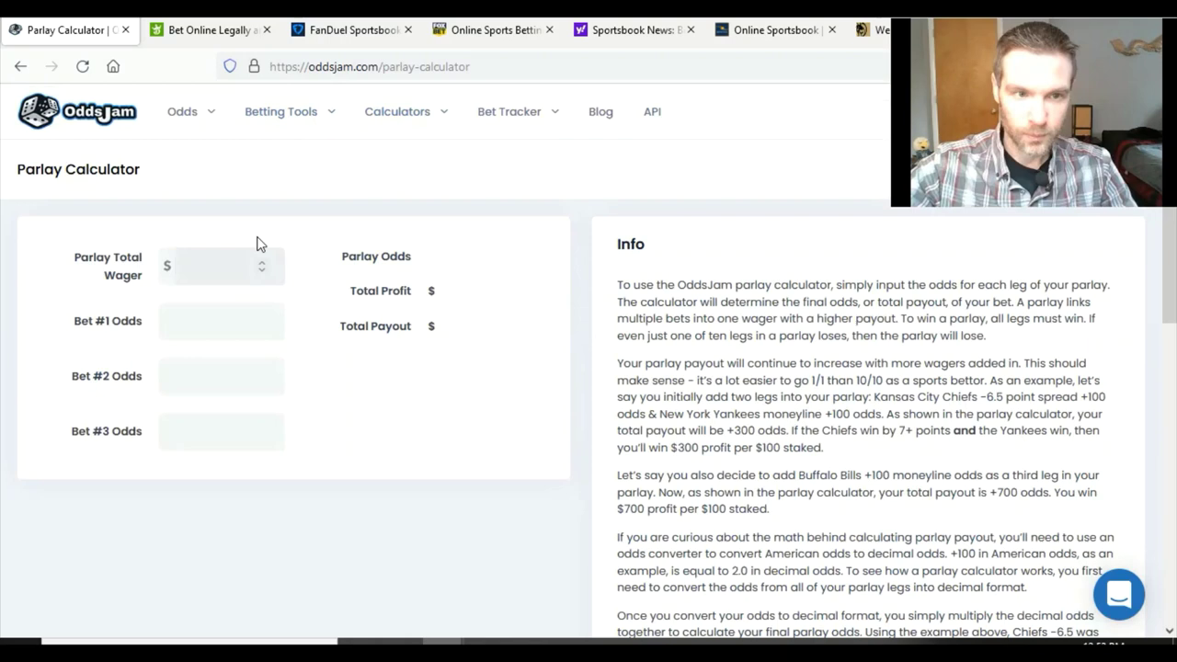
Enter a $10 wager with -110 odds for the first leg.
text(10)
click(226, 321)
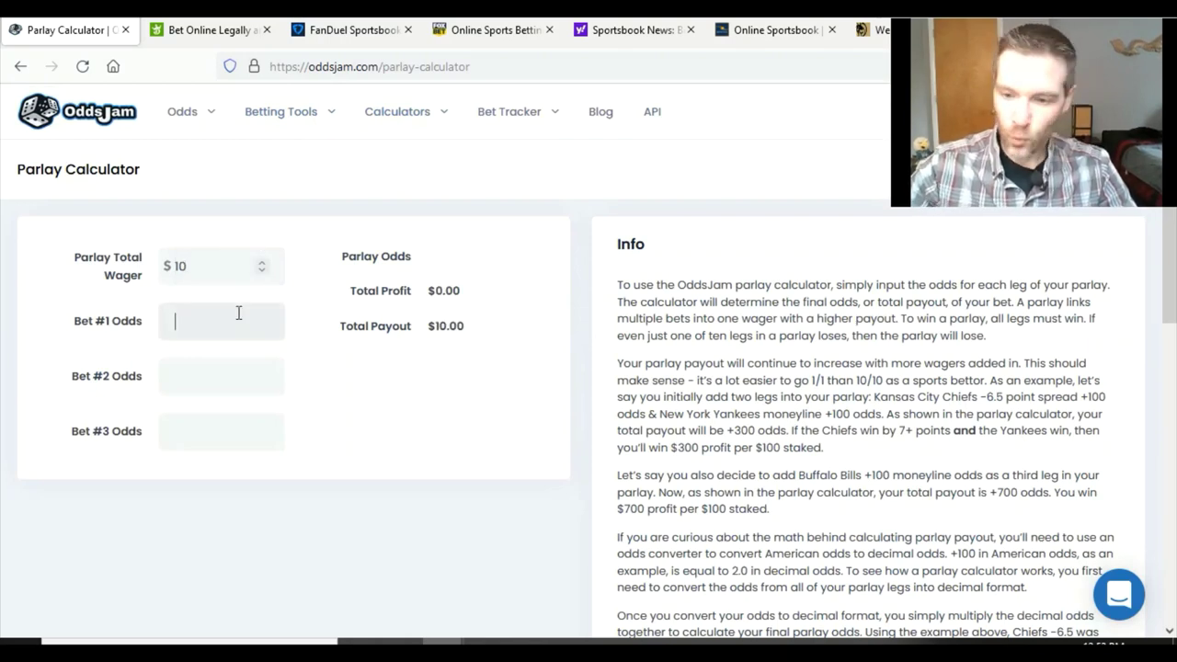
text(-100)
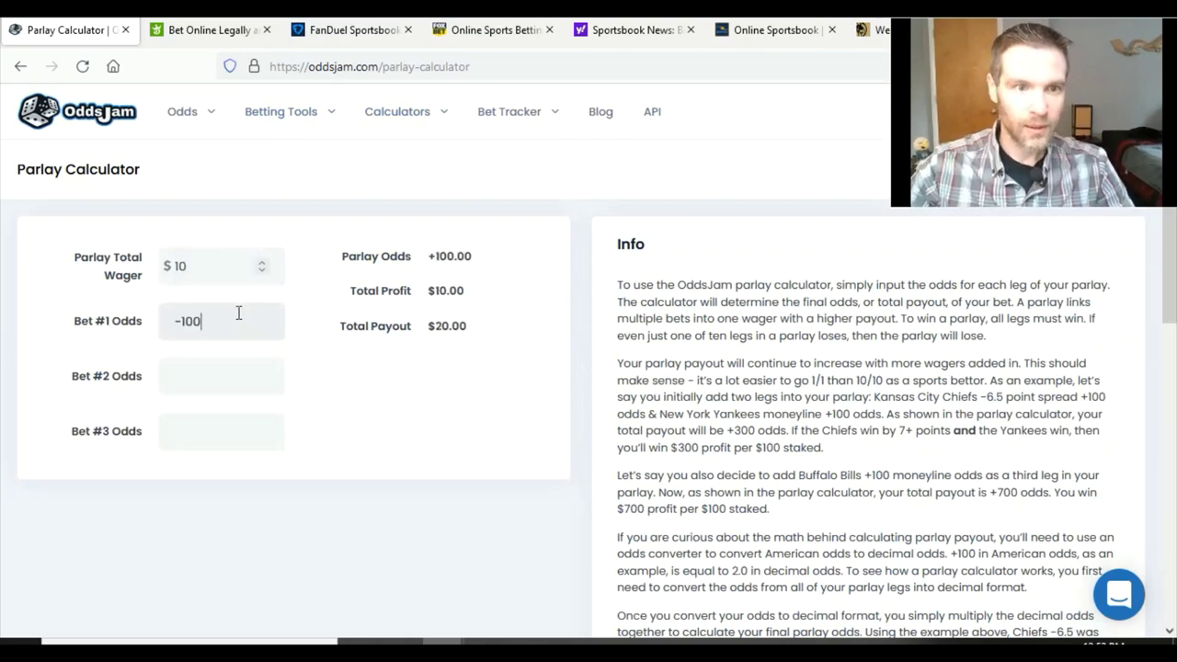
key(BackSpace)
key(BackSpace)
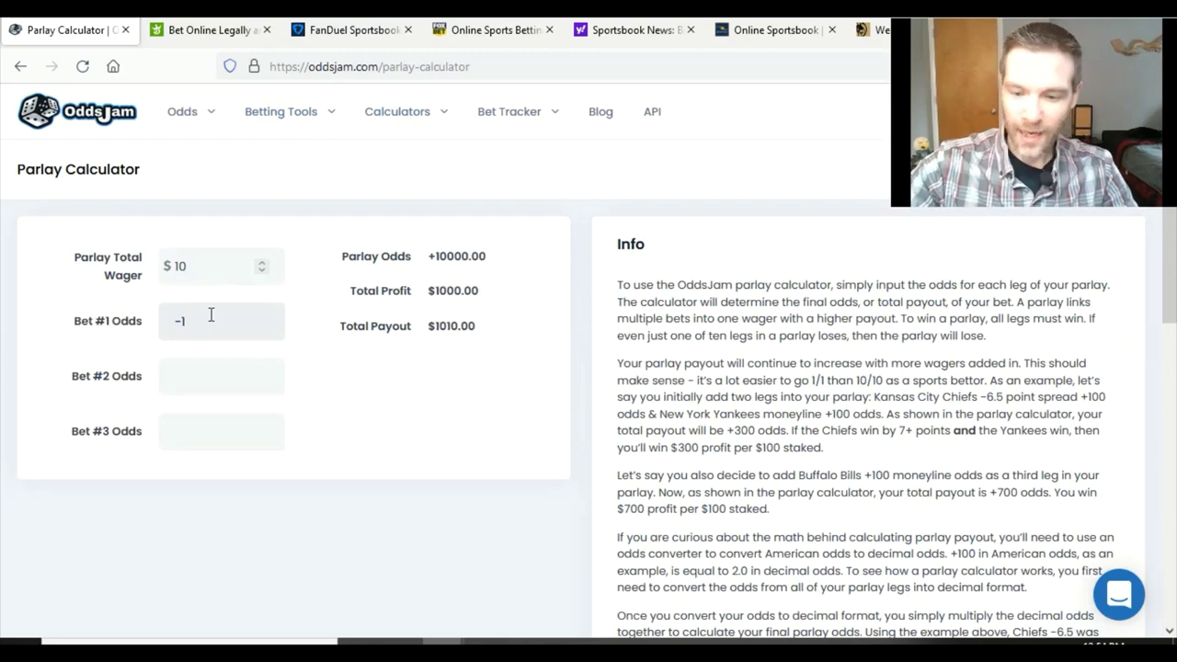
text(10)
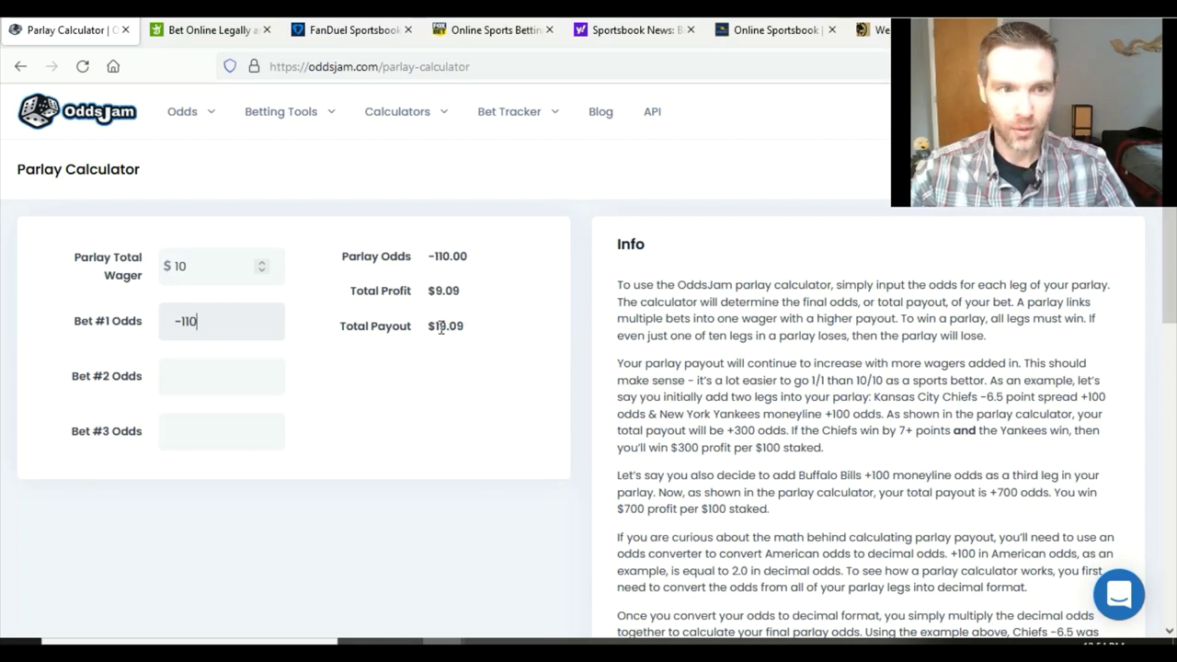
Try wagers of $25, $500 and $1000, then return the wager to $10.
click(198, 268)
key(BackSpace)
key(BackSpace)
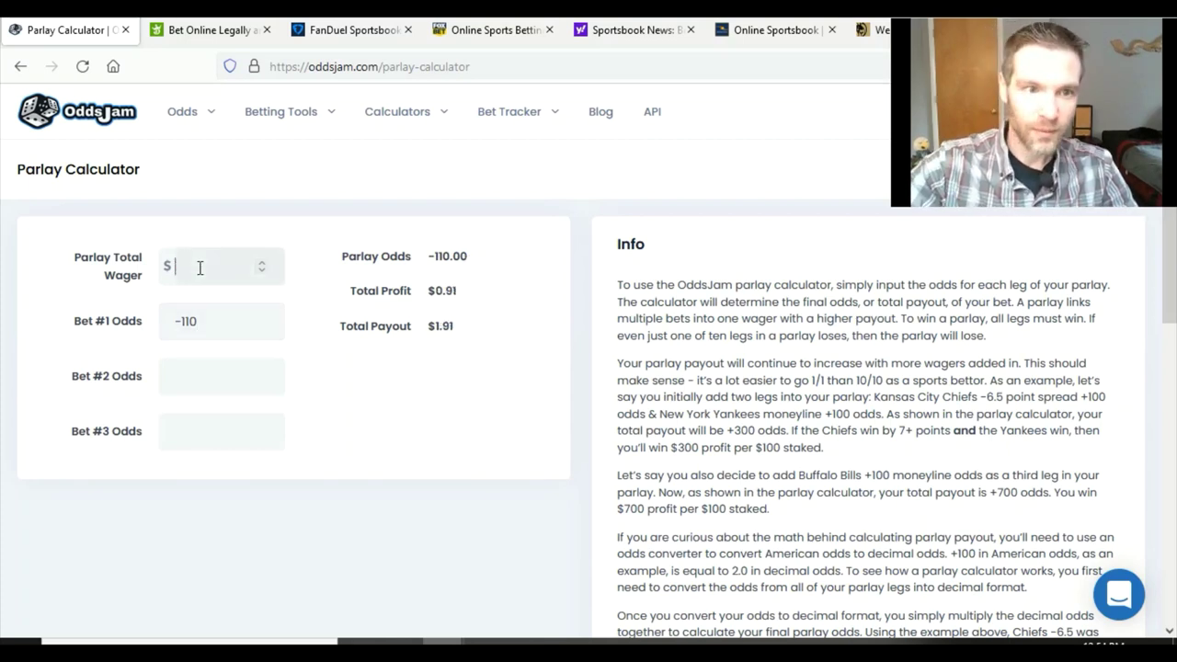
text(25)
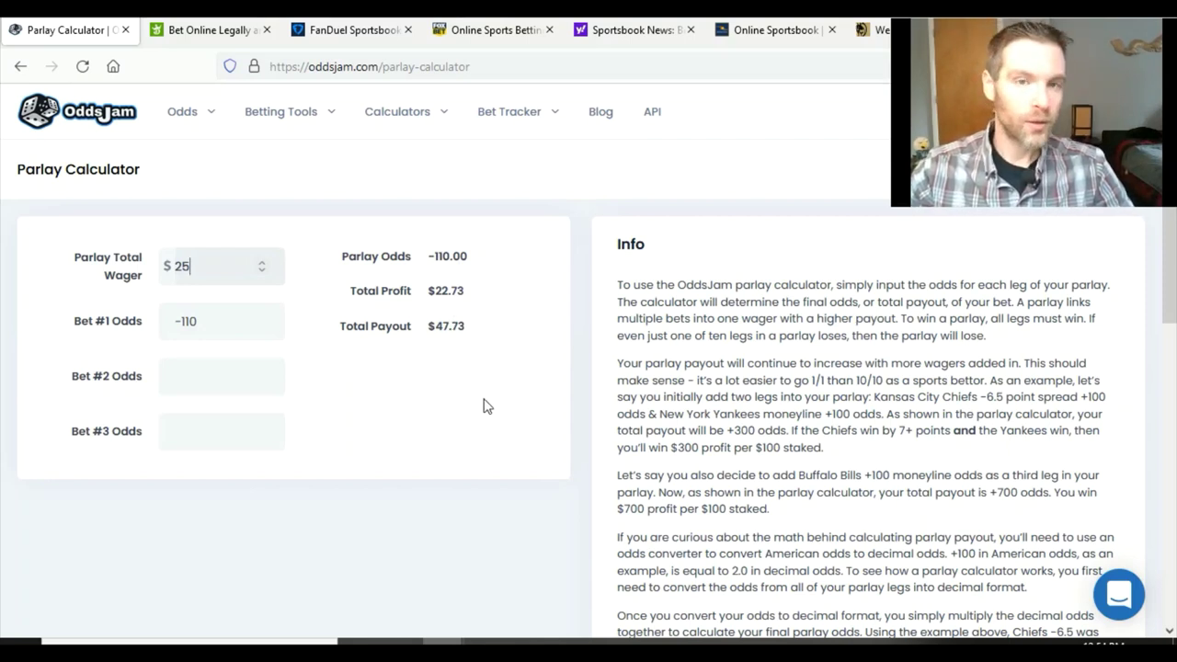
key(BackSpace)
key(BackSpace)
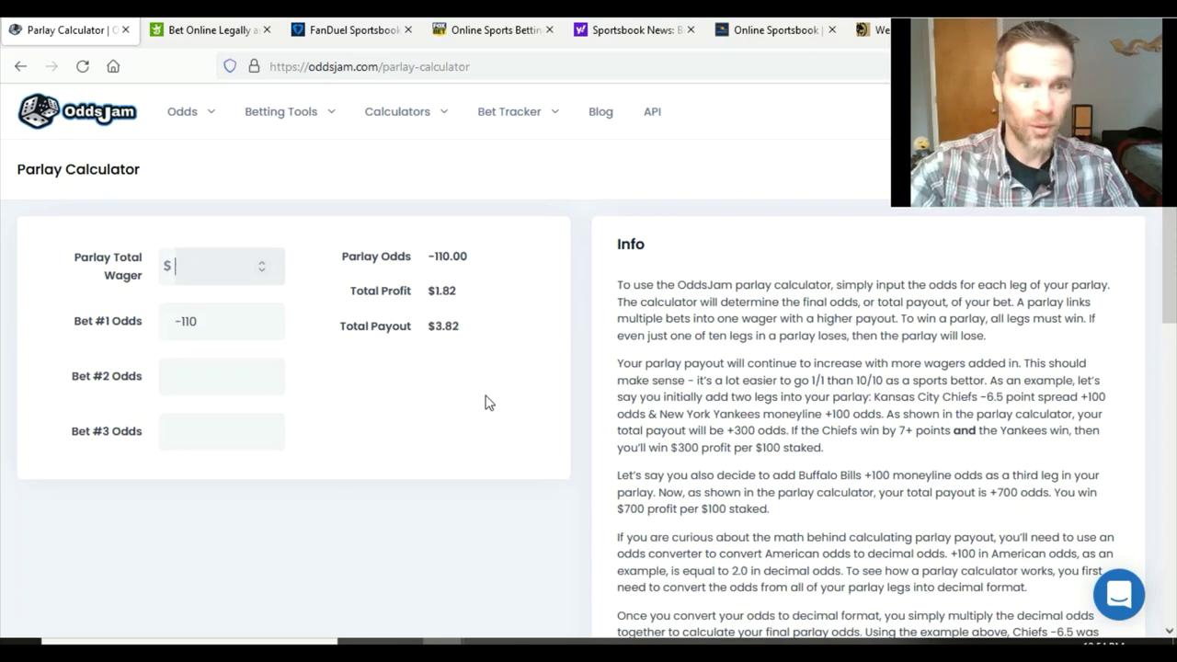
text(500)
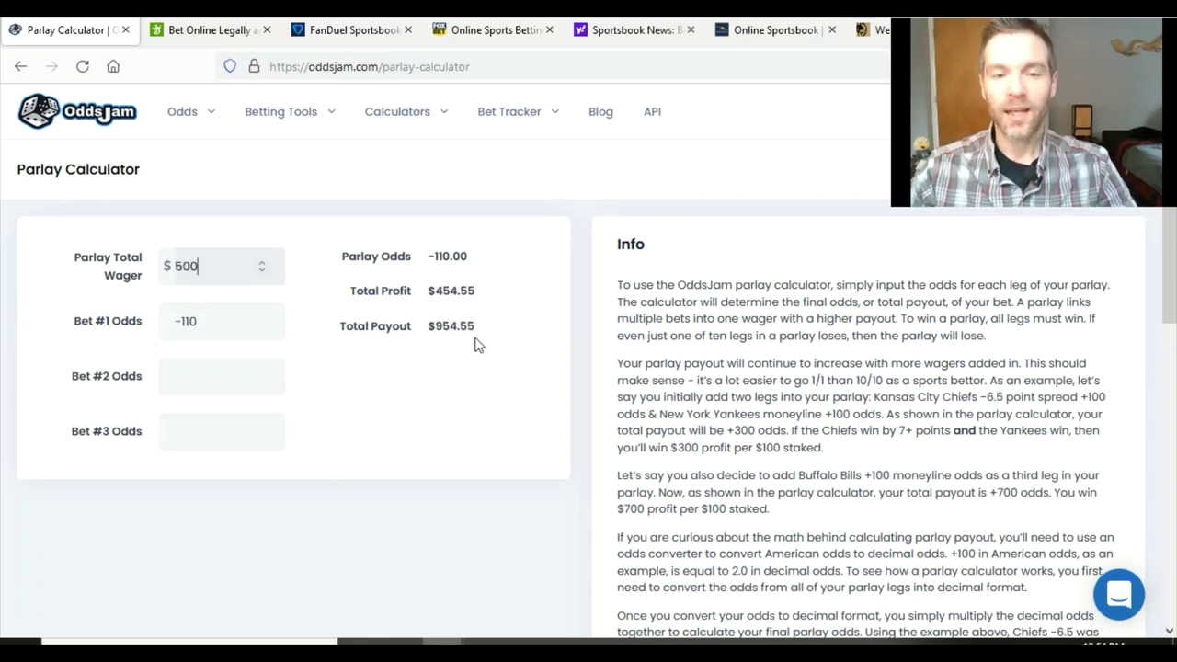
key(BackSpace)
key(BackSpace)
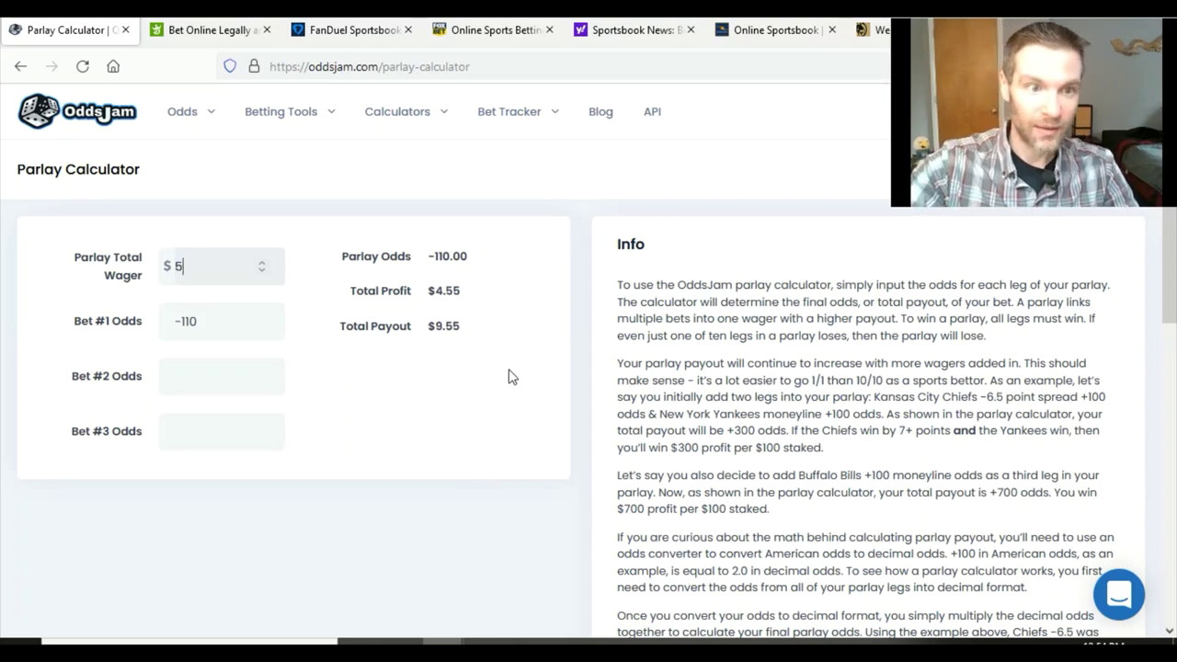
text(1000)
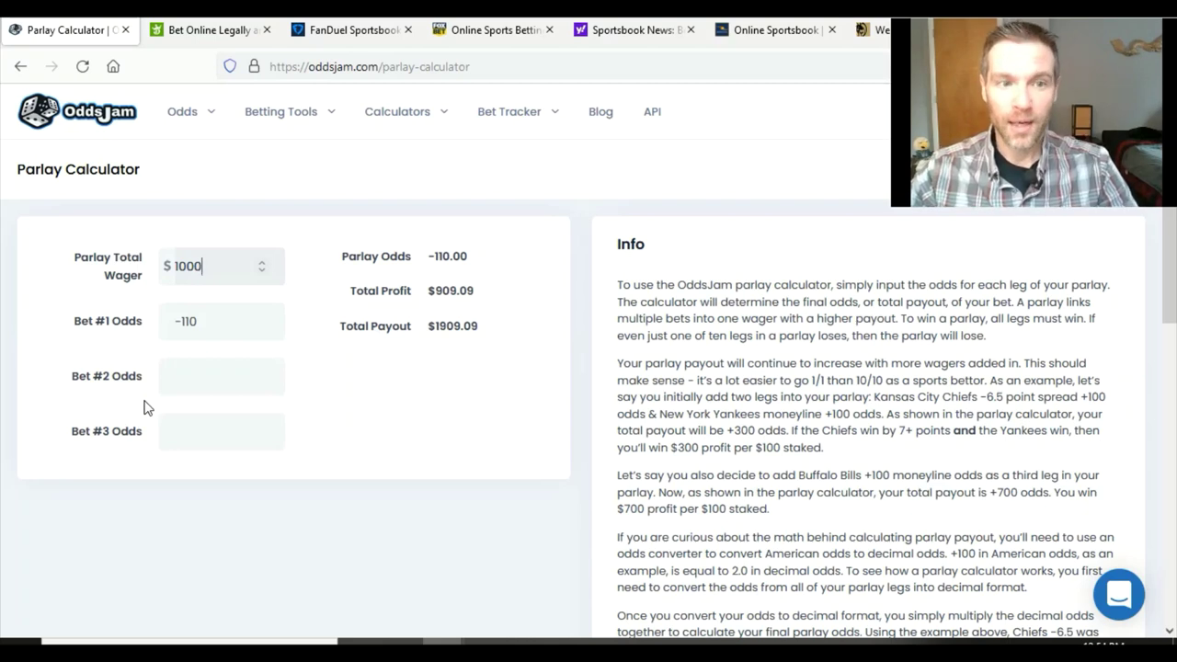
key(BackSpace)
key(BackSpace)
key(BackSpace)
key(BackSpace)
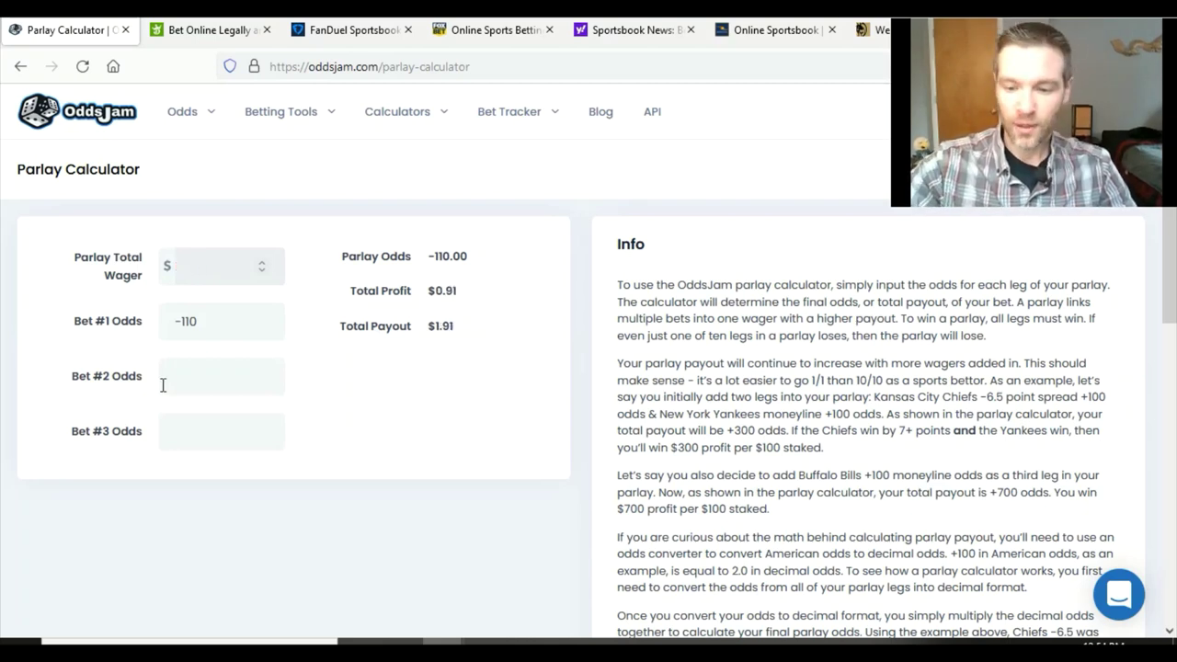
text(10)
Try first-leg odds of +100 and +125, then set them back to -110.
click(236, 321)
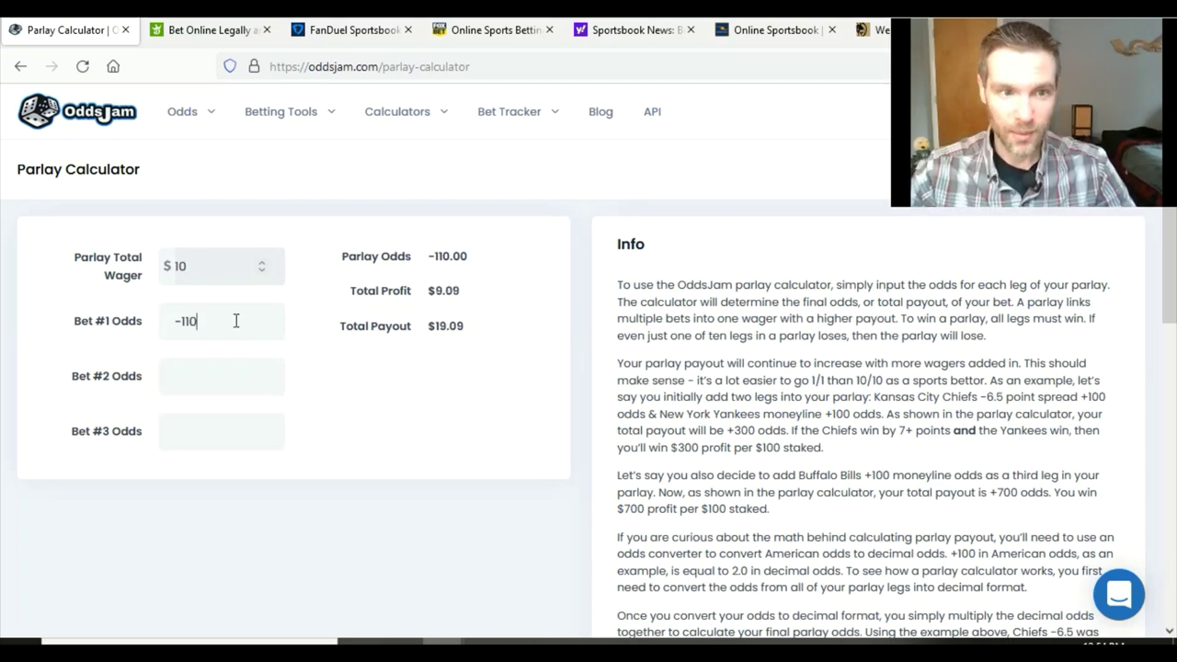
key(BackSpace)
key(BackSpace)
key(BackSpace)
key(BackSpace)
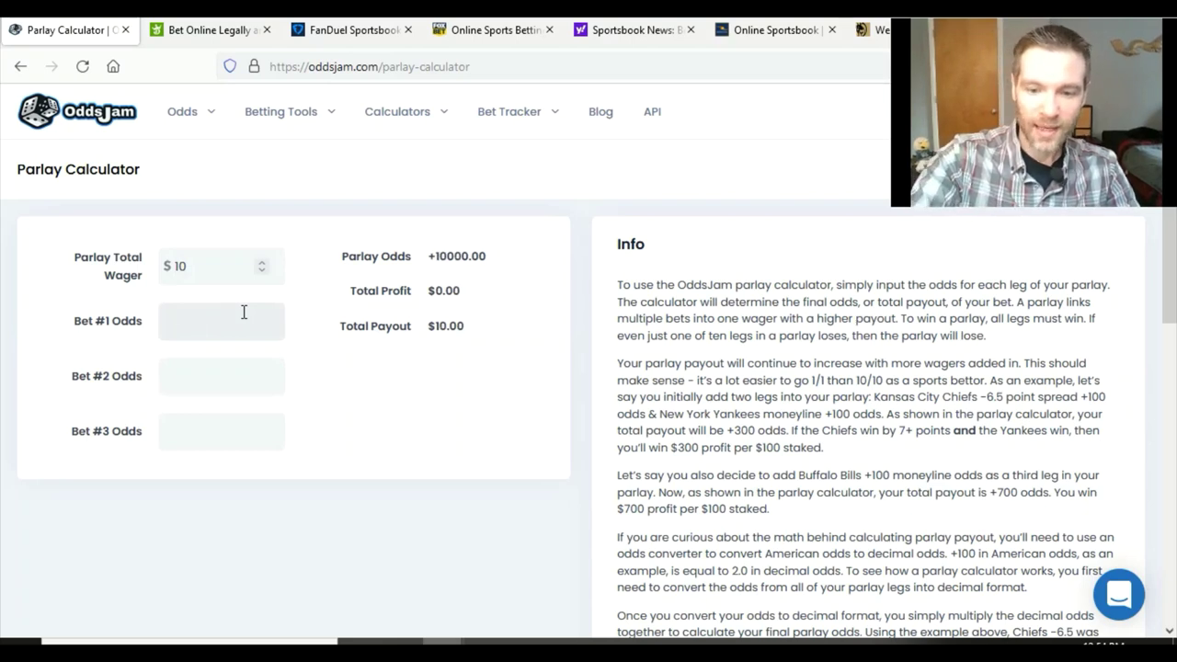
text(+100)
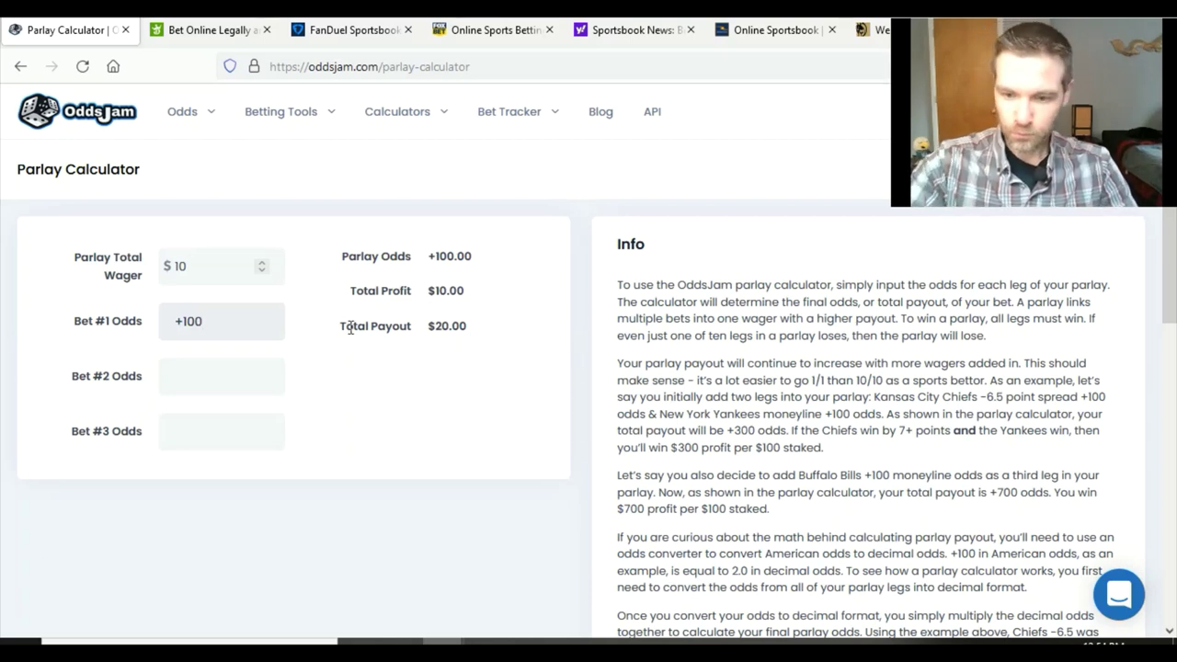
key(BackSpace)
key(BackSpace)
text(25)
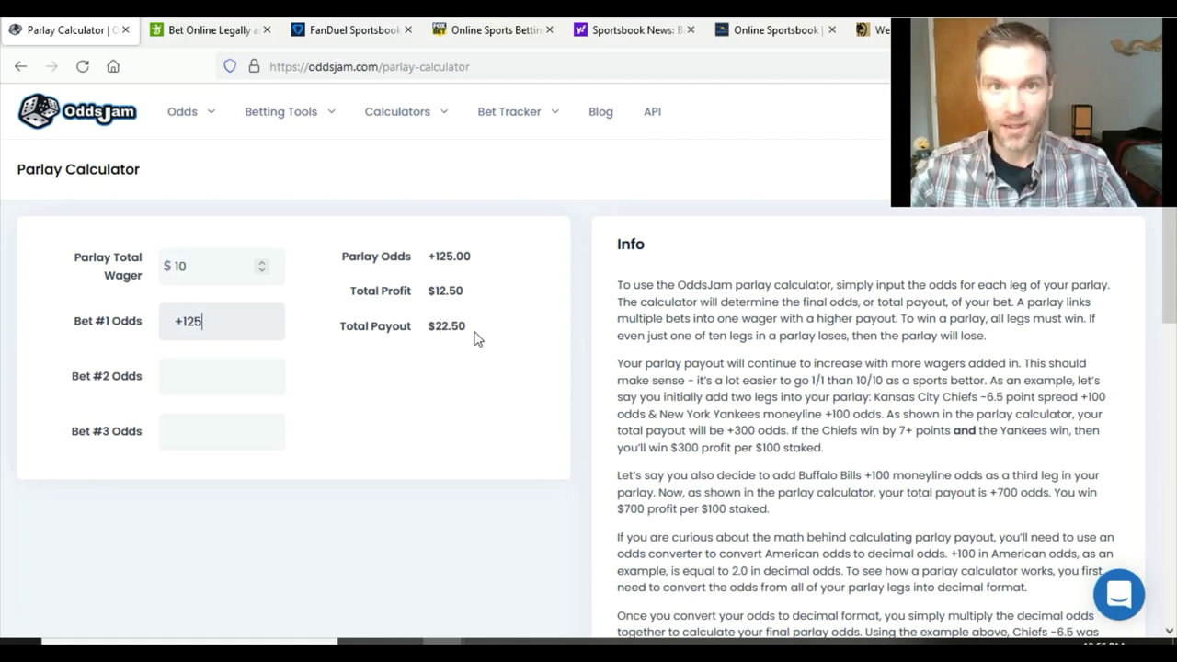
key(BackSpace)
key(BackSpace)
key(BackSpace)
key(BackSpace)
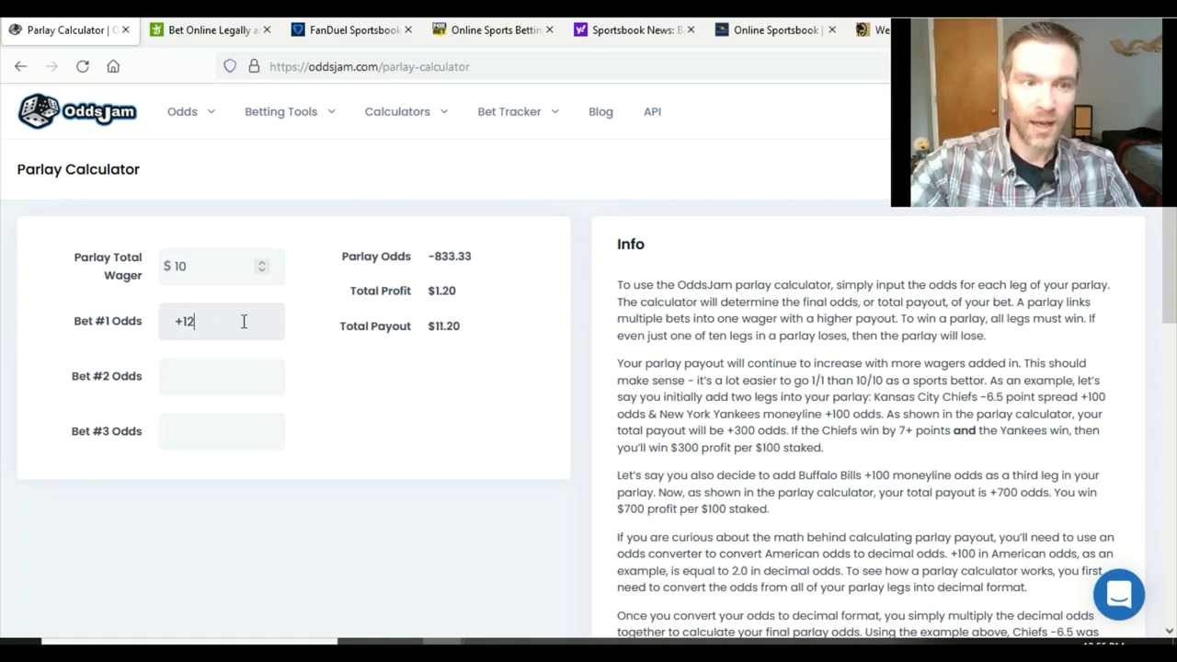
text(-110)
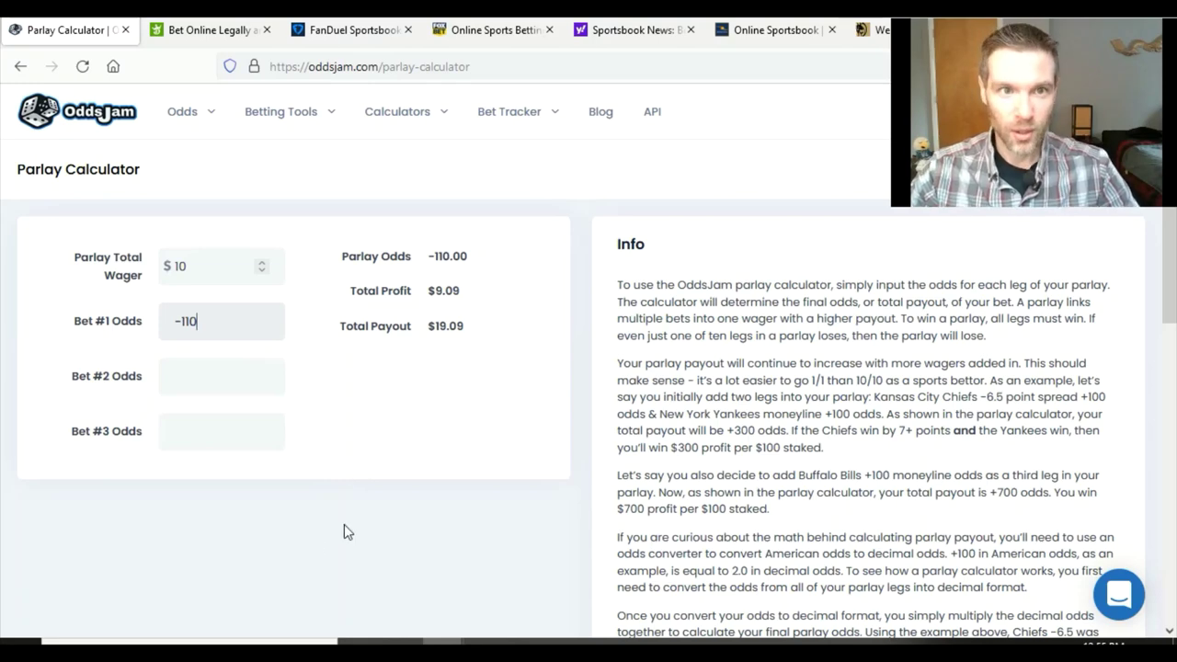
Read FOX Bet's risk-free first bet terms, highlighting the free-bet refund up to $500.
click(487, 33)
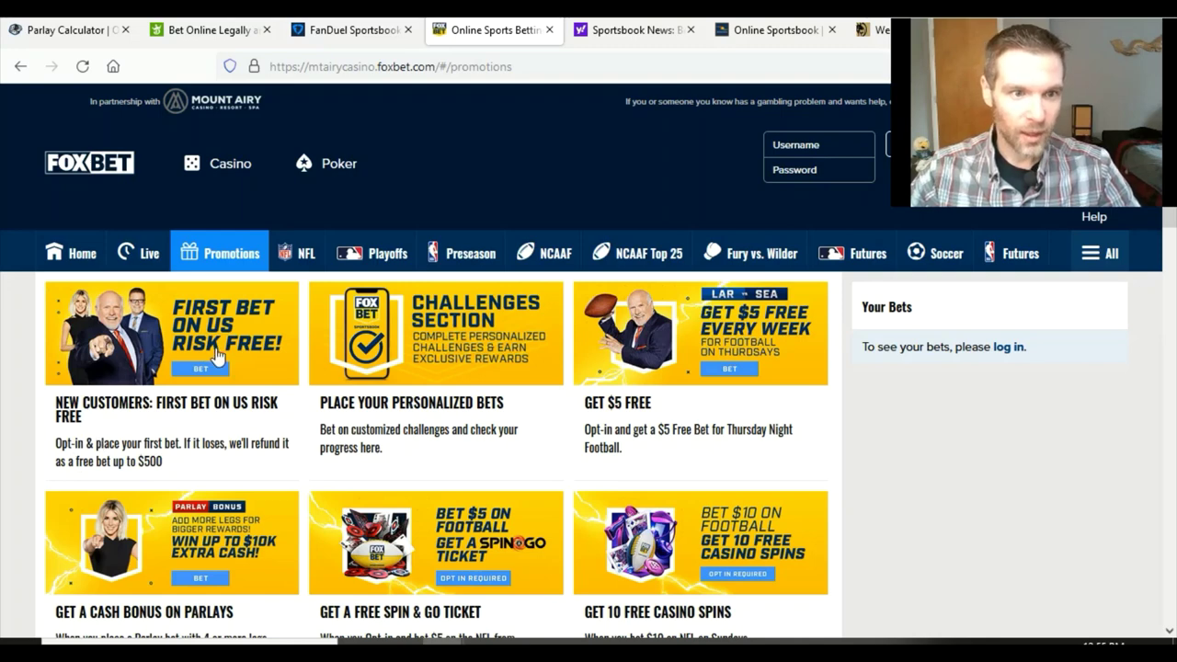
scroll(216, 357, left, 1)
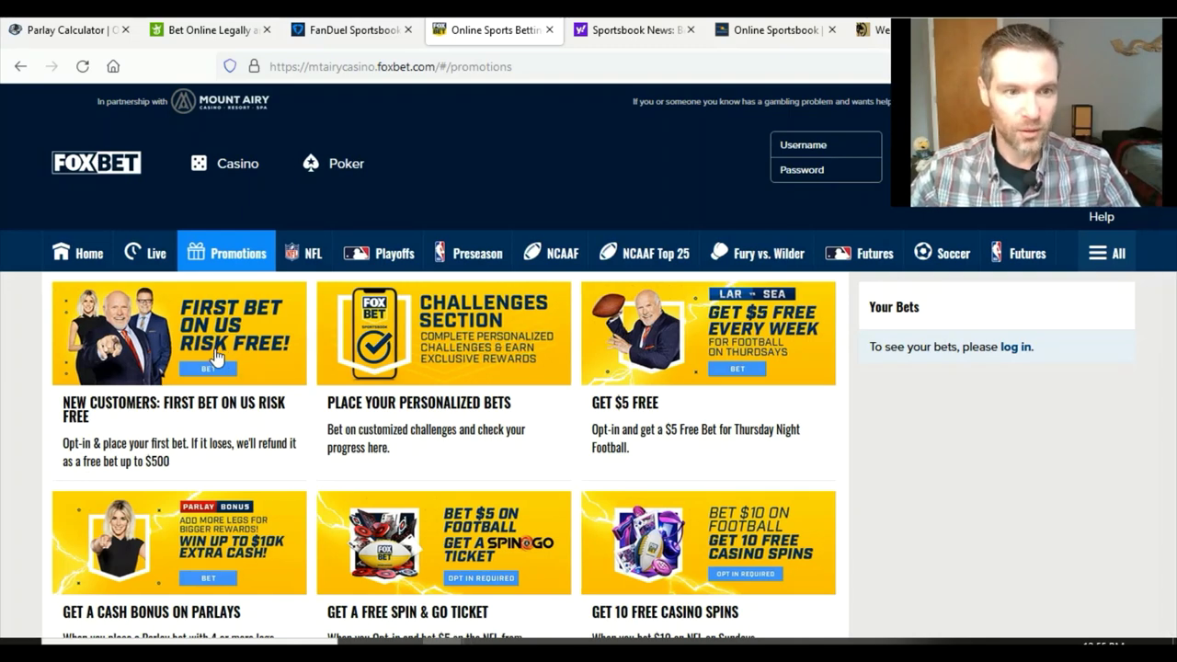
click(215, 356)
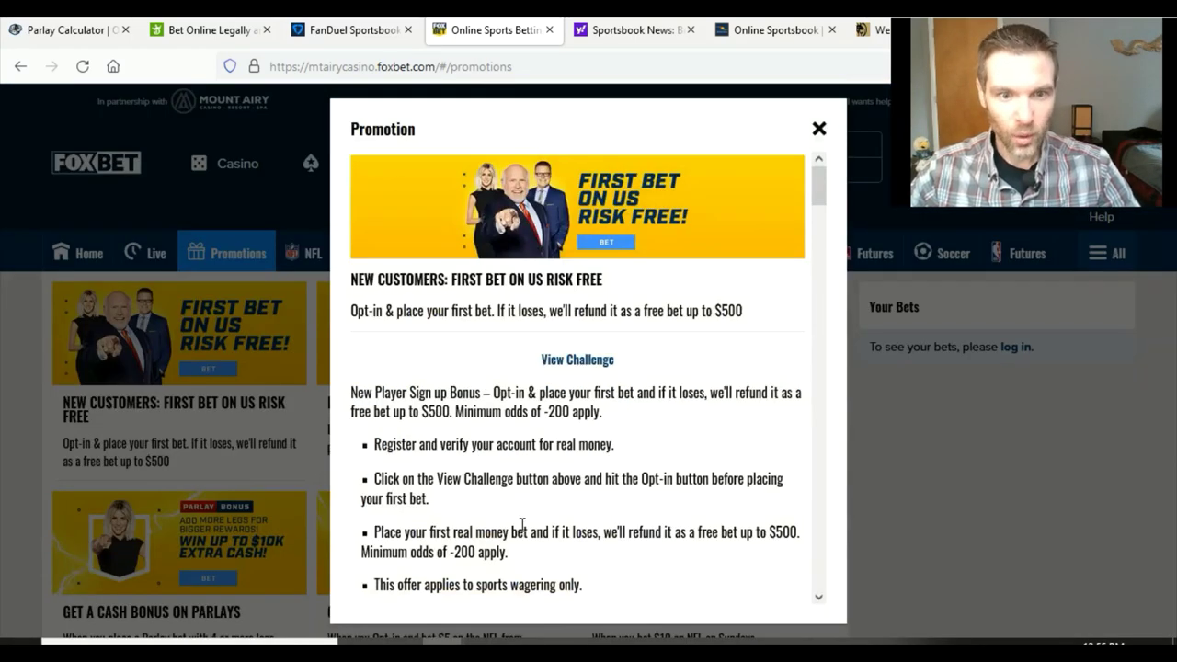
scroll(682, 483, down, 2)
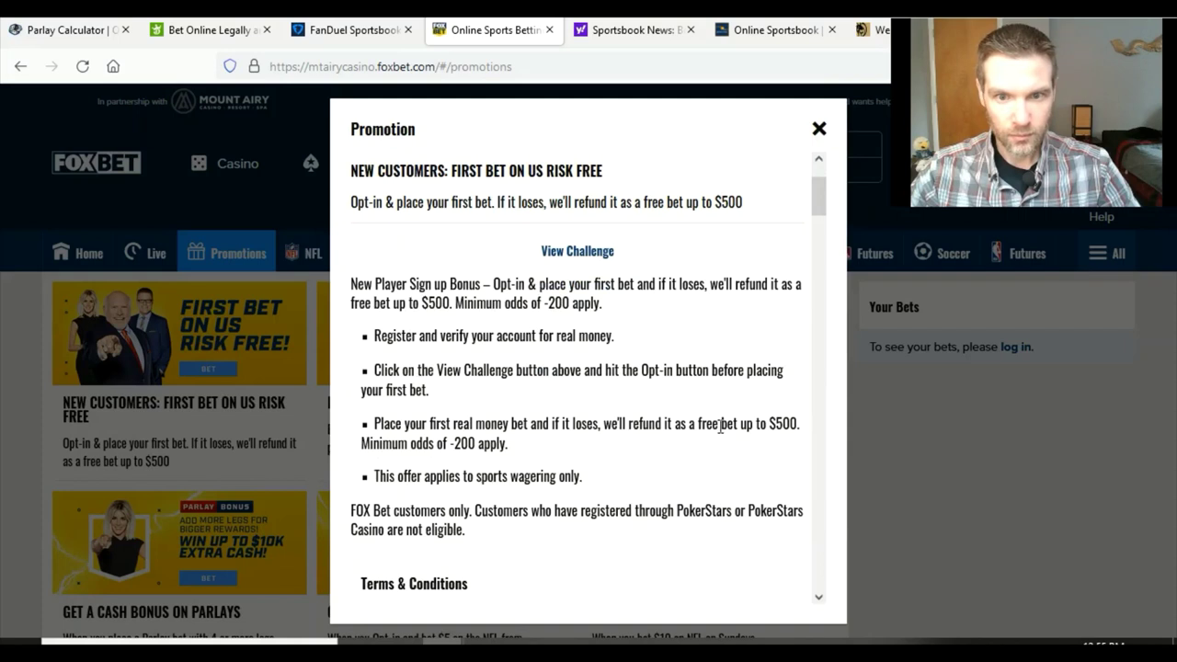
drag(630, 424, 804, 425)
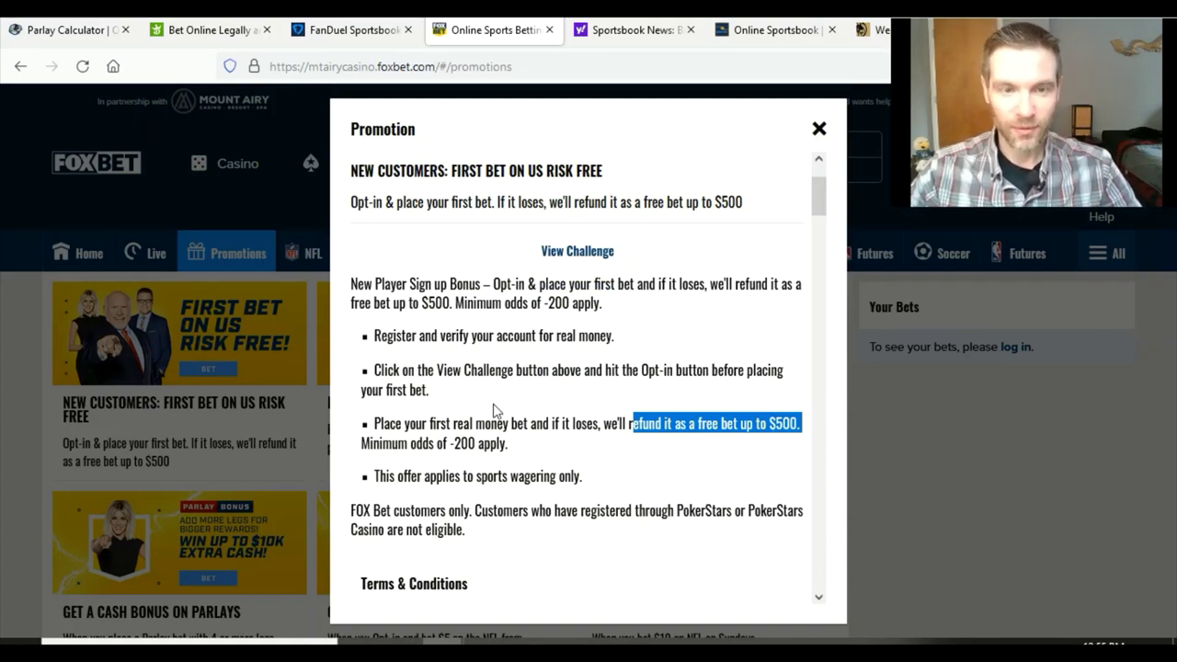
click(818, 128)
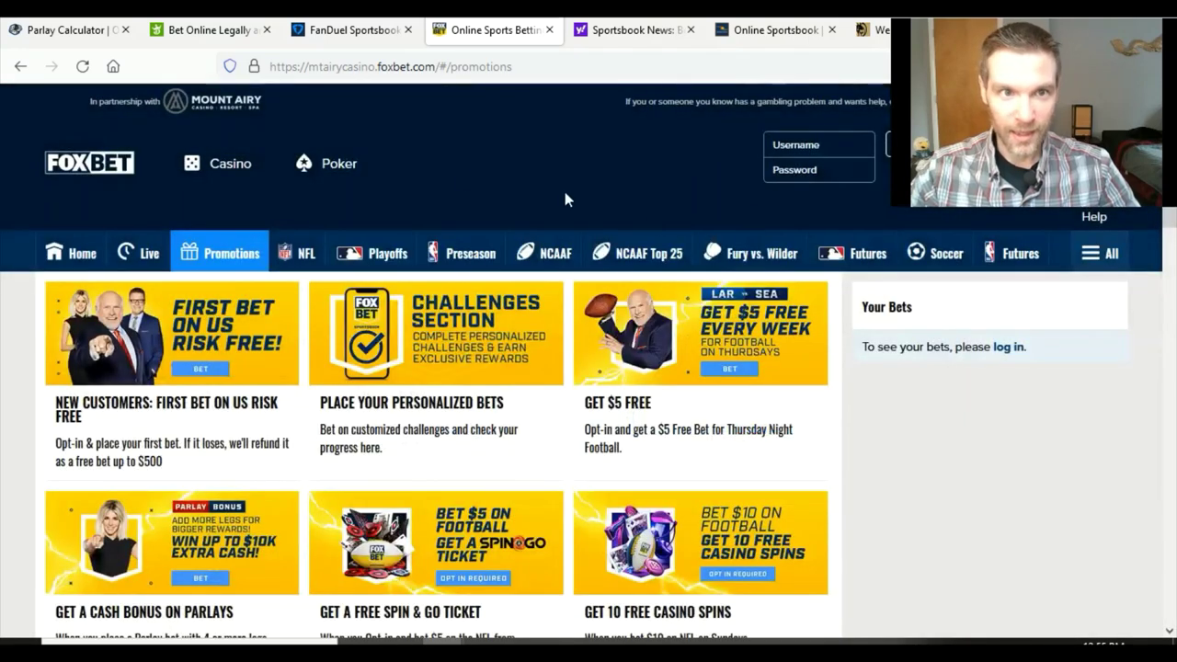
Switch to DraftKings Sportsbook's home page advertising bet $1 win $100 in free bets.
click(184, 31)
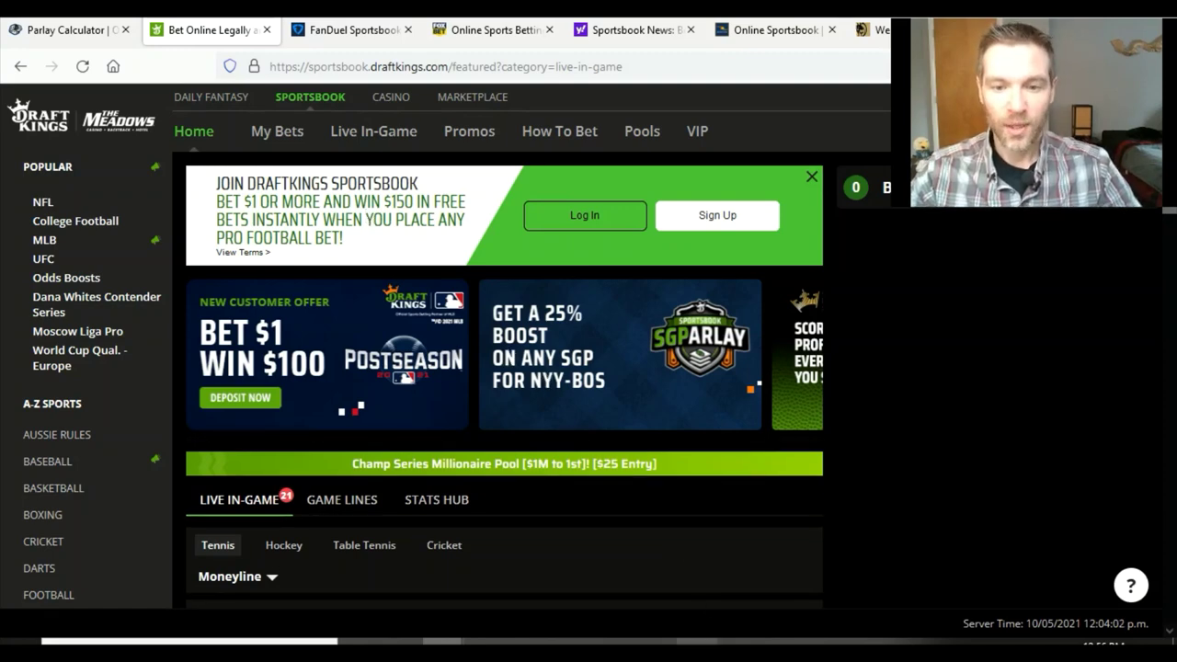
Remove the strike-through from both bet descriptions and check the spread bet's stake and winnings.
click(697, 642)
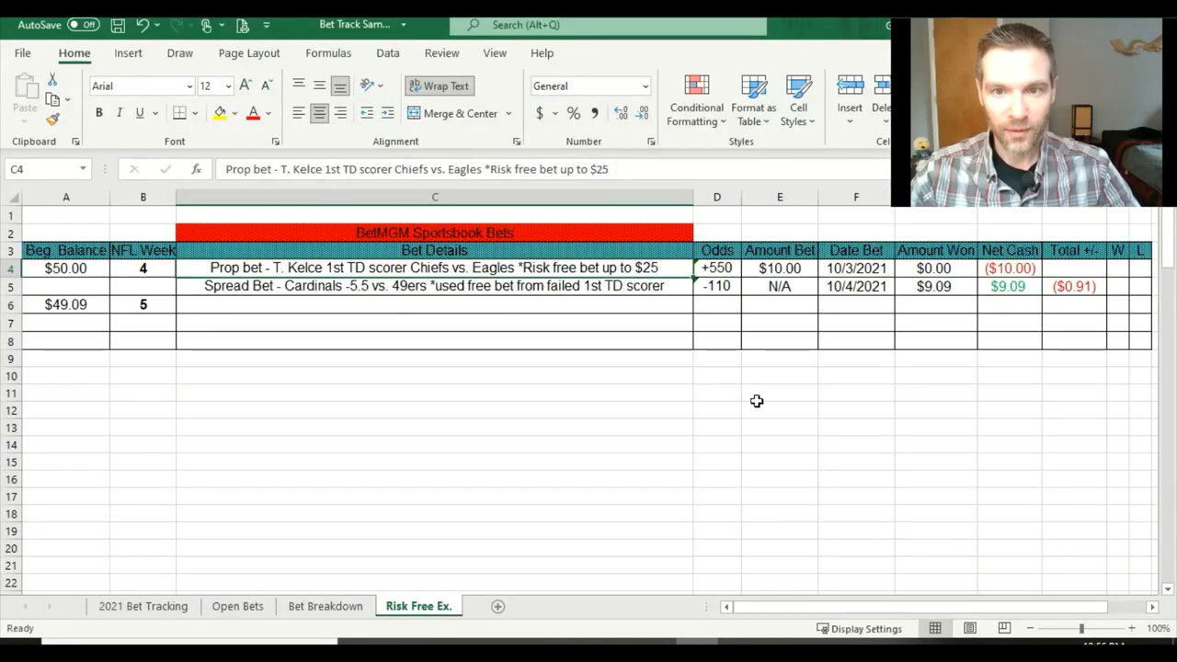
click(333, 288)
key(ctrl+z)
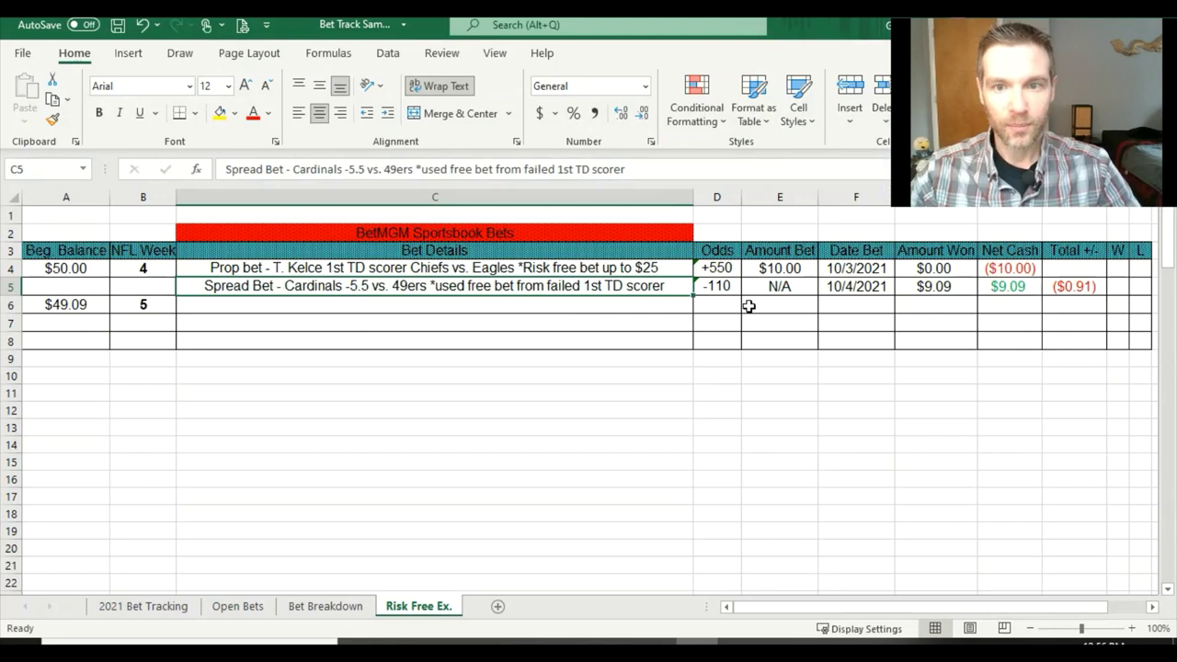
click(786, 287)
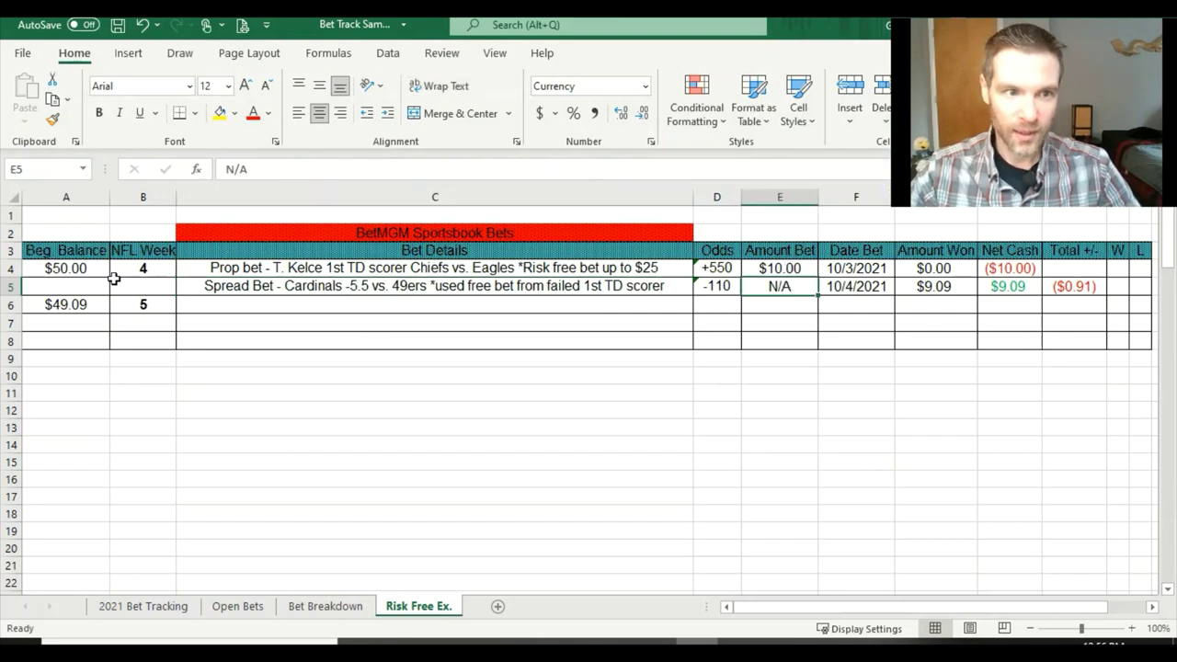
click(936, 288)
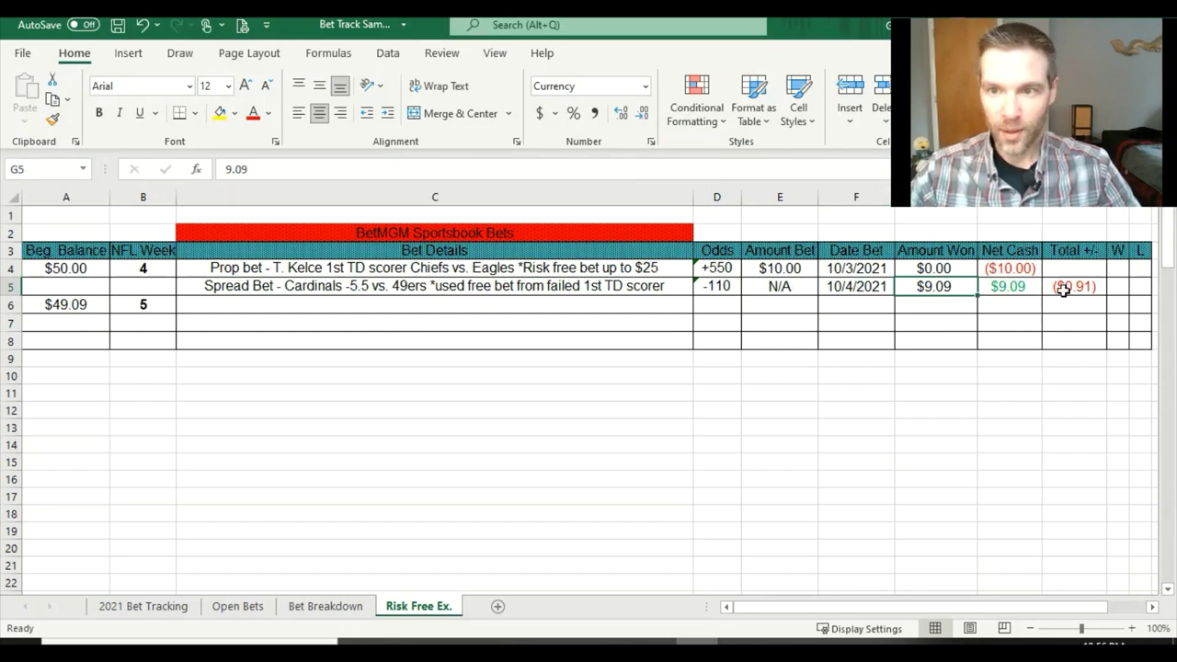
Clear the prop bet's -10 net cash so the total reads $9.09 and balance $59.09.
click(1021, 268)
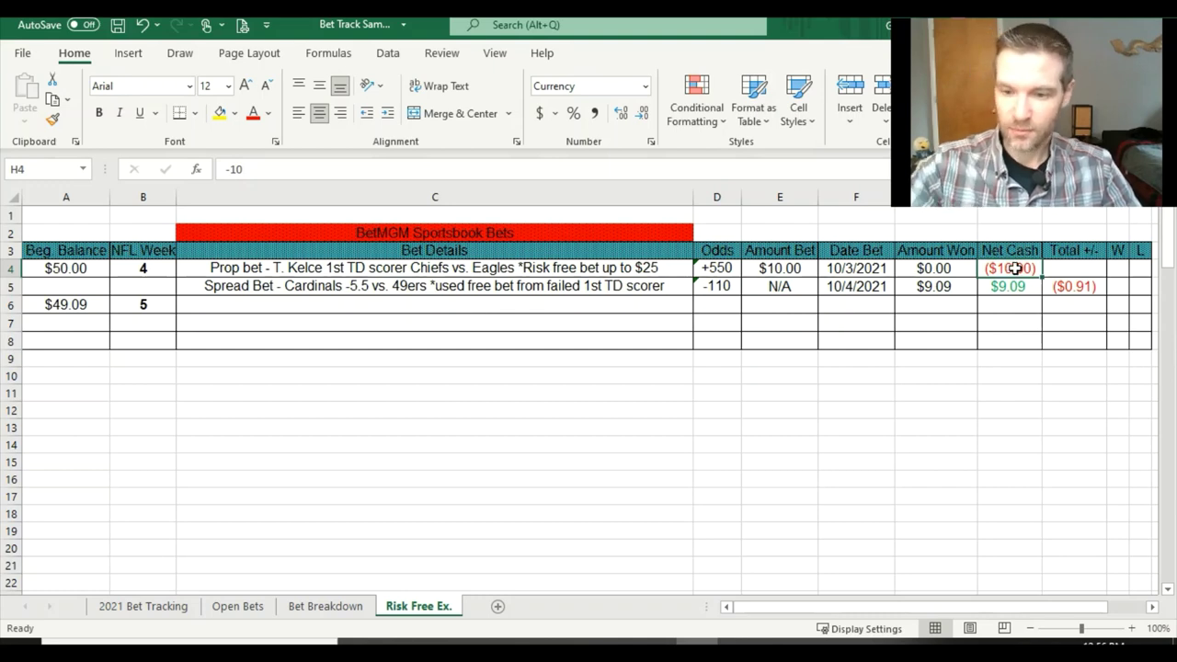
key(Delete)
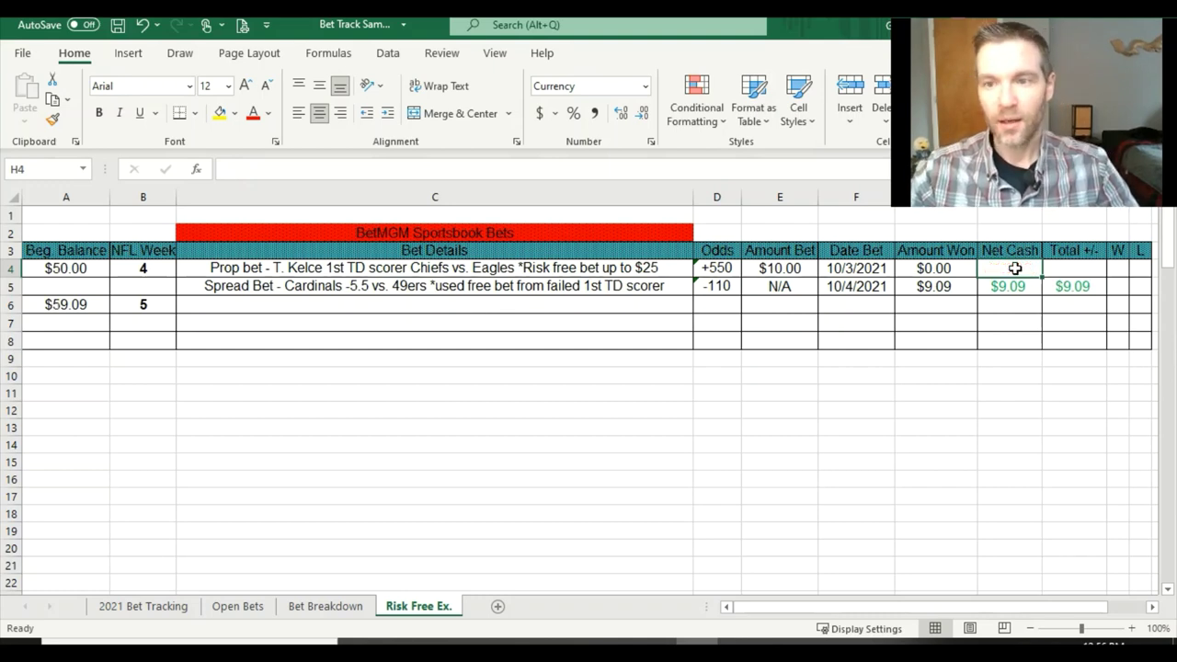
click(1072, 288)
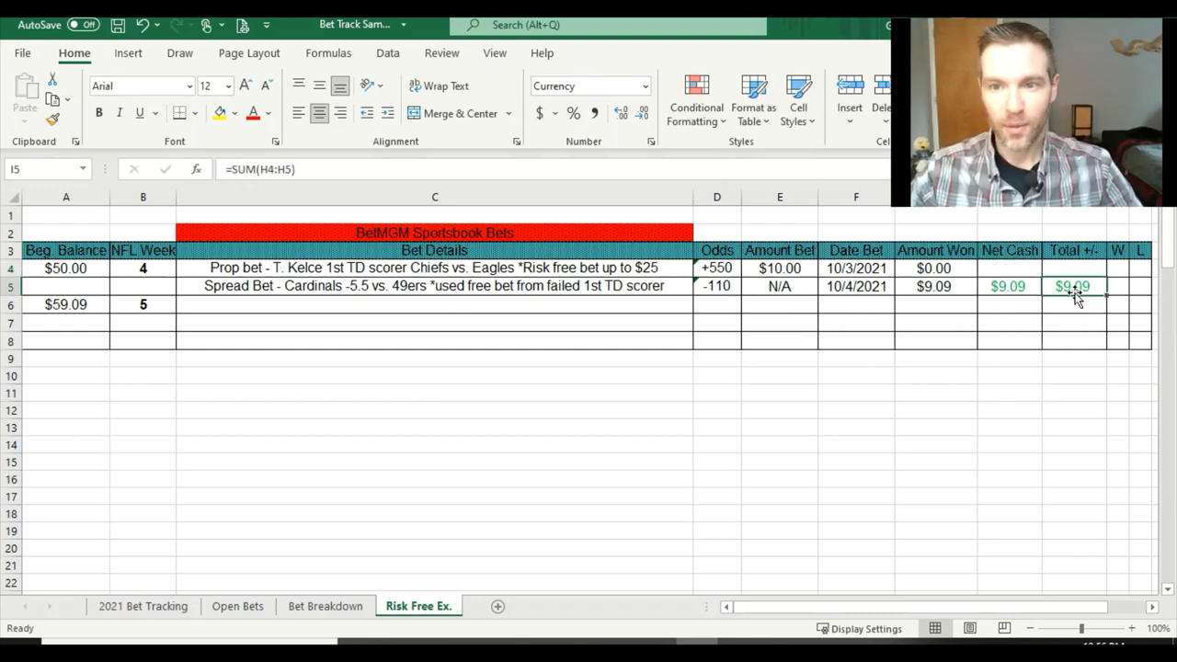
click(780, 287)
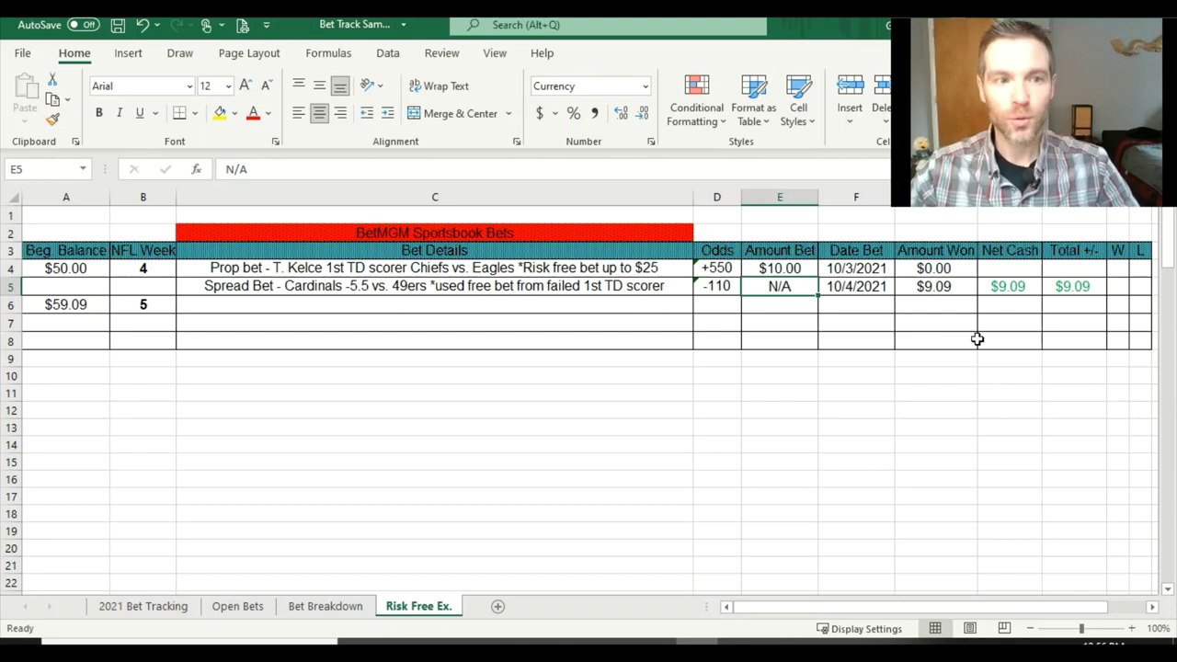
click(83, 270)
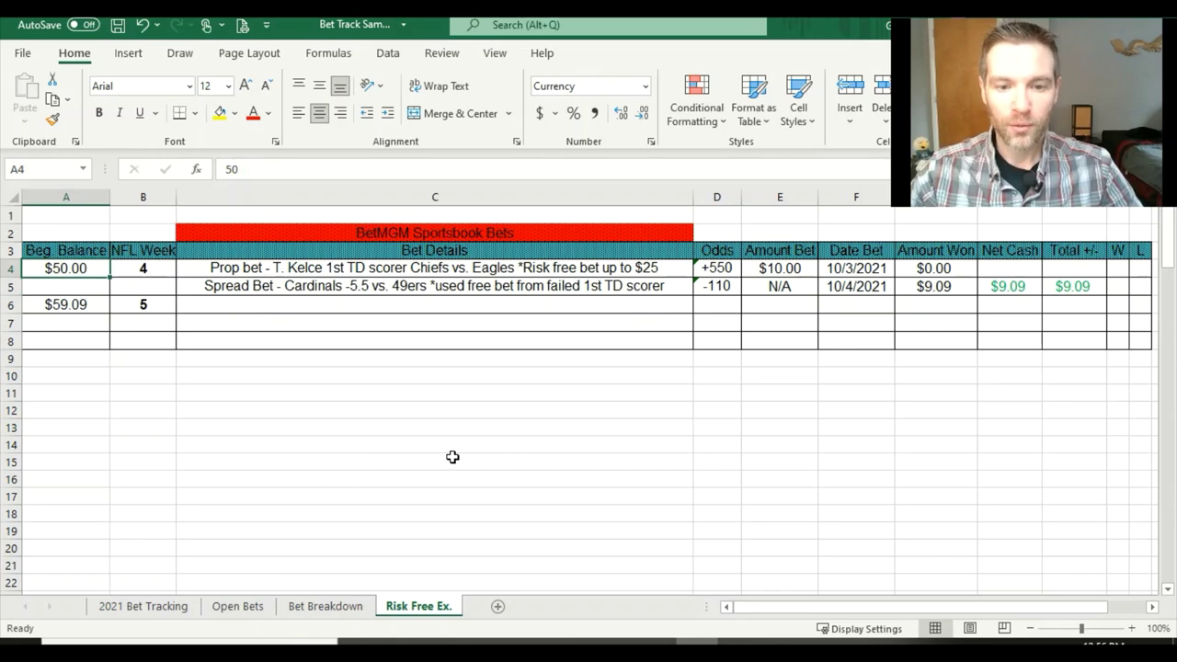
Open BetRivers' 250MATCH deposit bonus details: 100% first-deposit match up to $250, 1X playthrough.
mouse_move(441, 644)
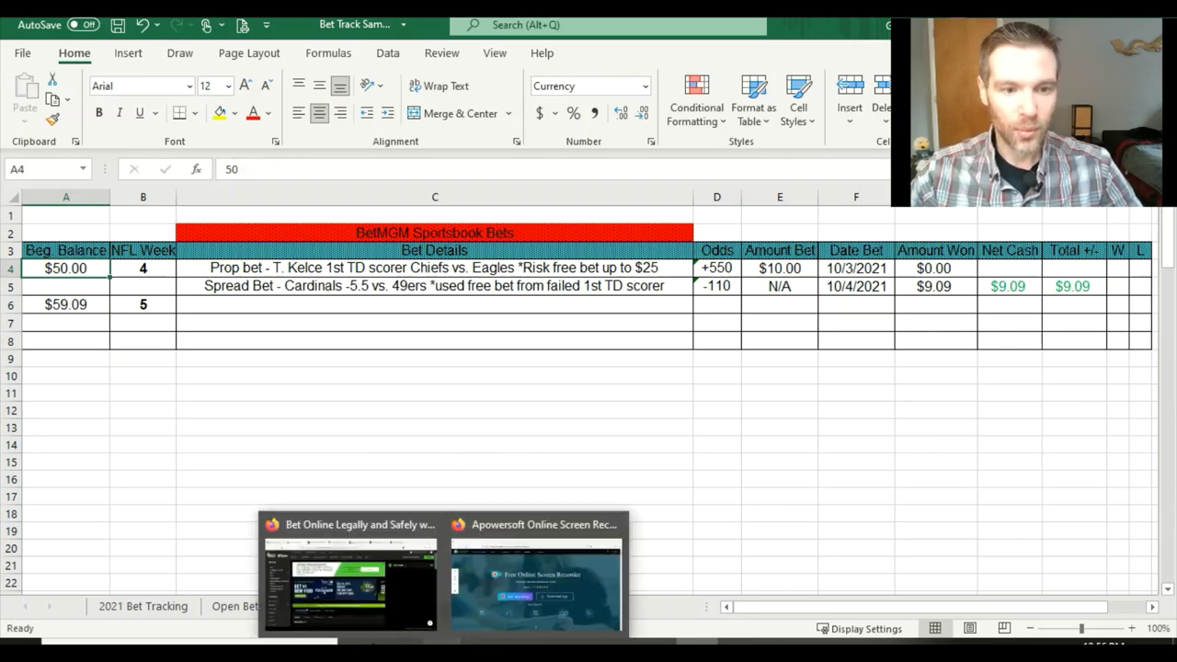
click(345, 603)
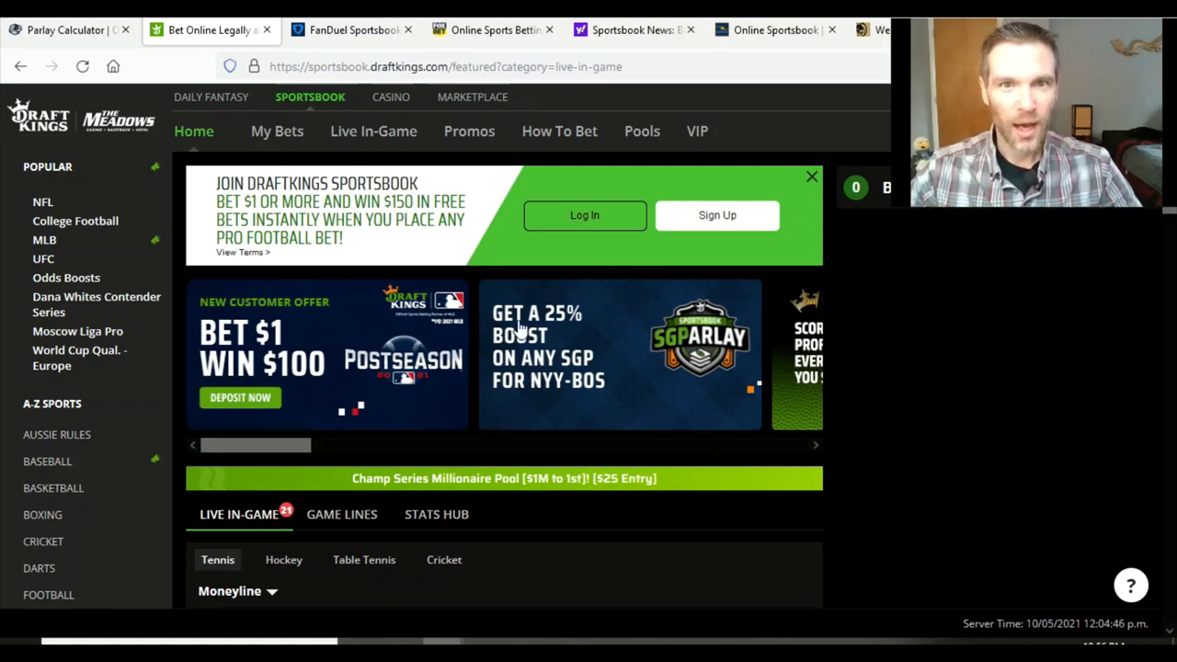
click(781, 33)
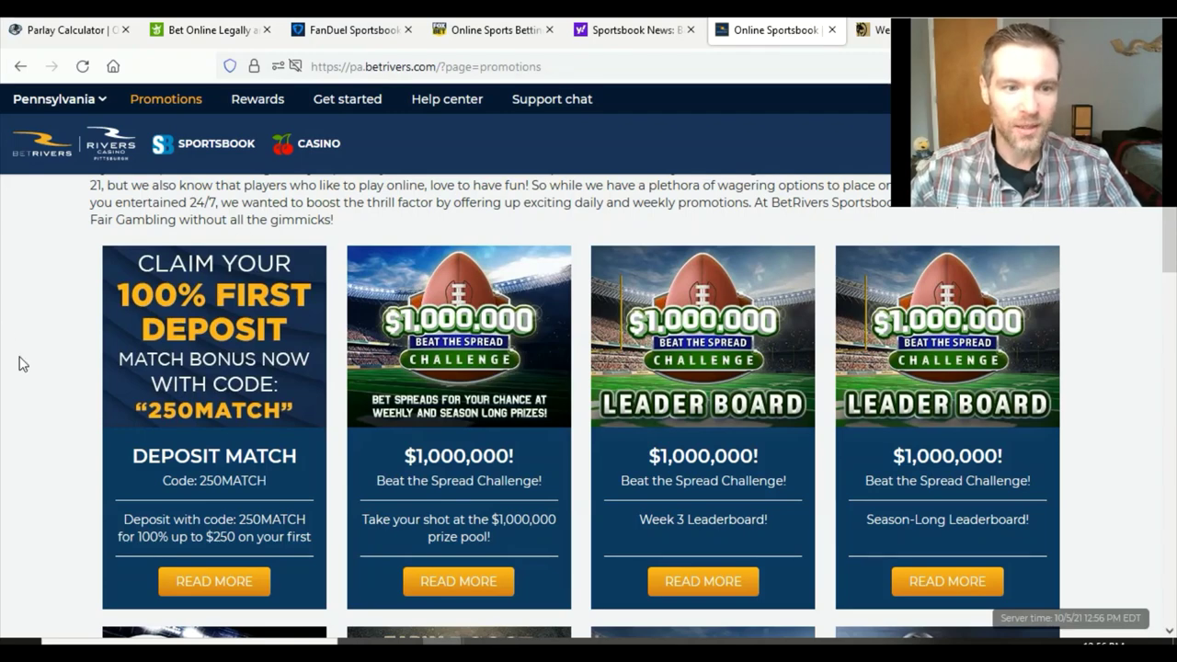
scroll(118, 447, down, 2)
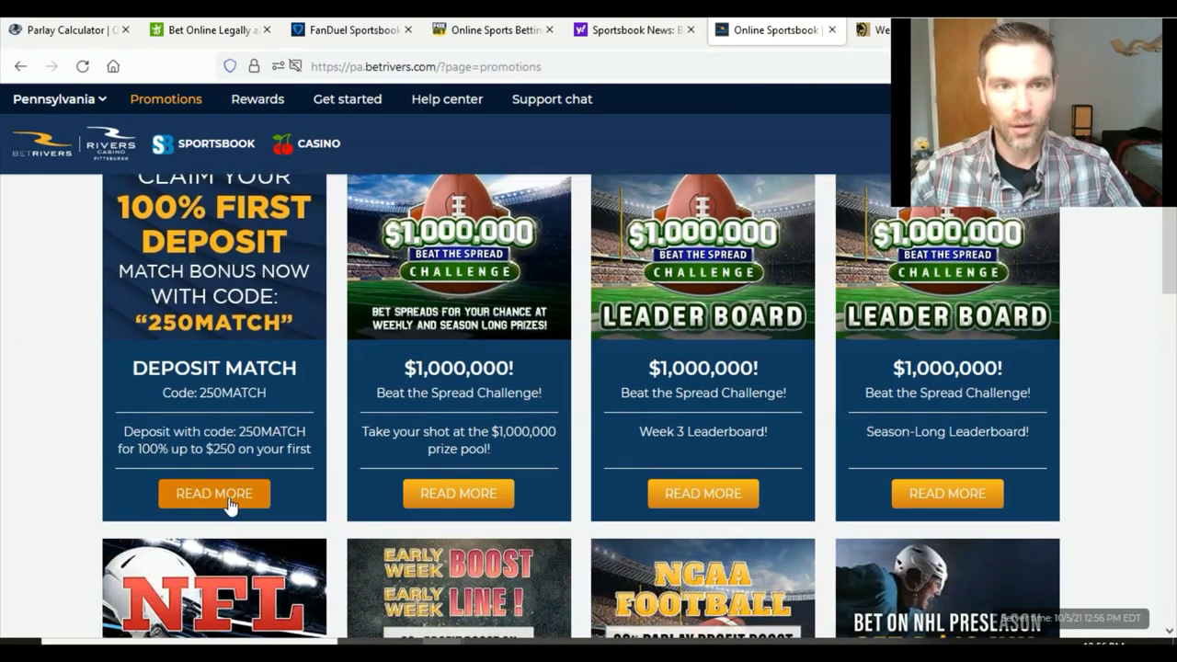
scroll(56, 369, up, 3)
scroll(55, 373, down, 3)
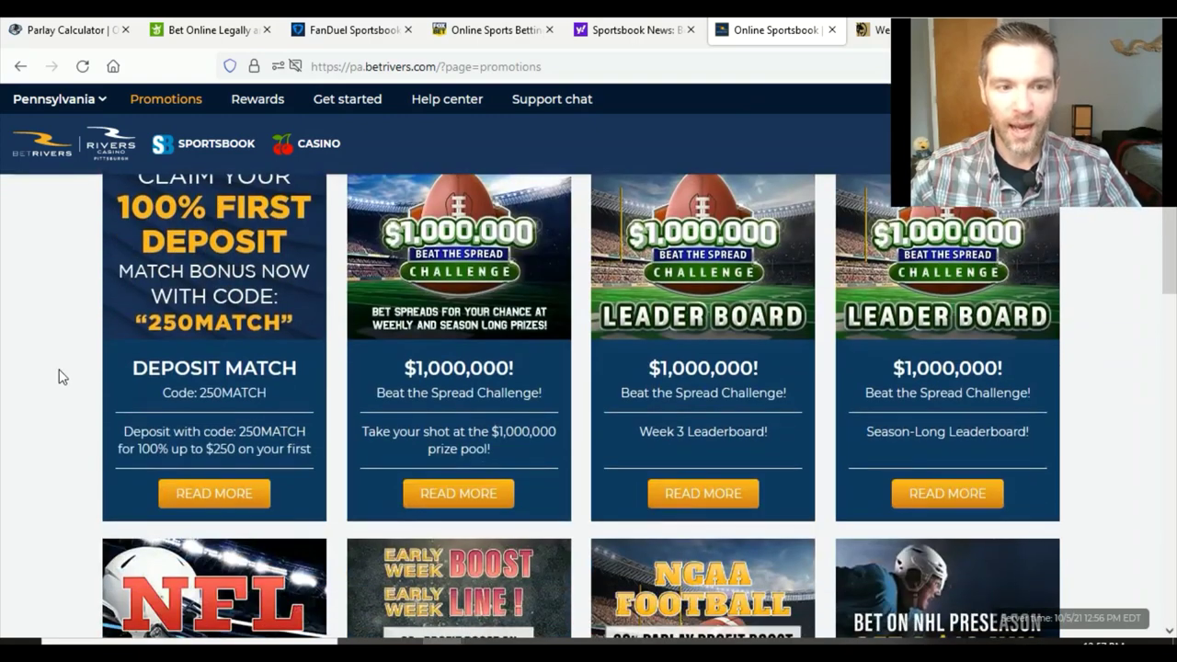
click(192, 501)
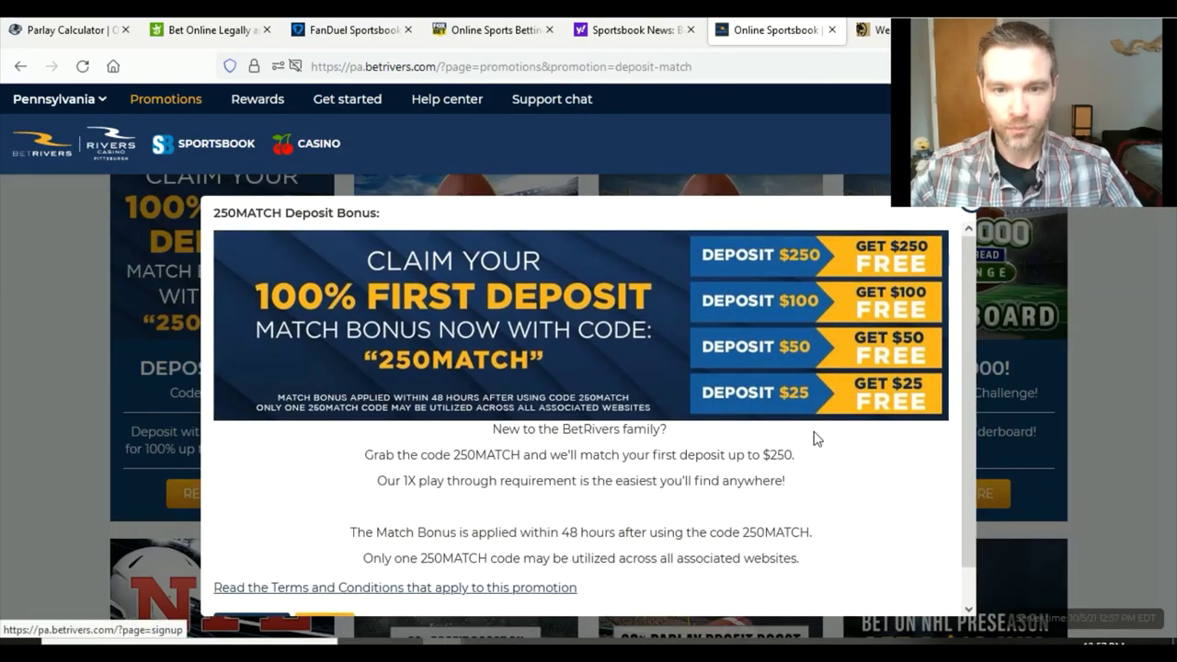
scroll(794, 457, down, 1)
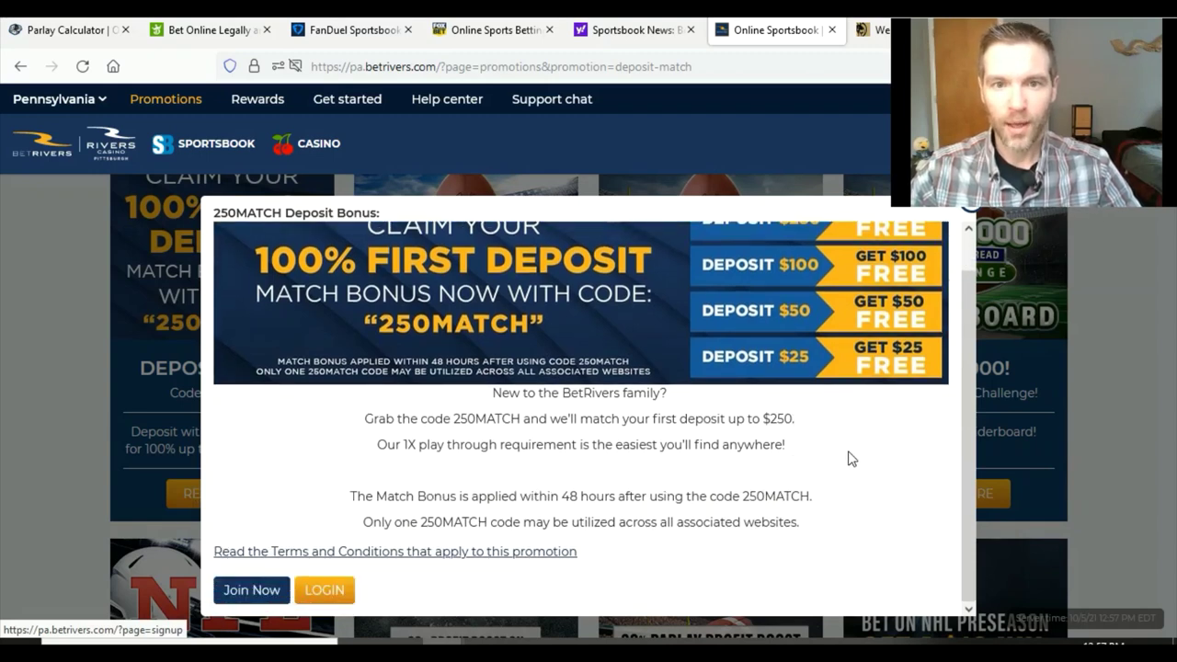
scroll(851, 459, up, 1)
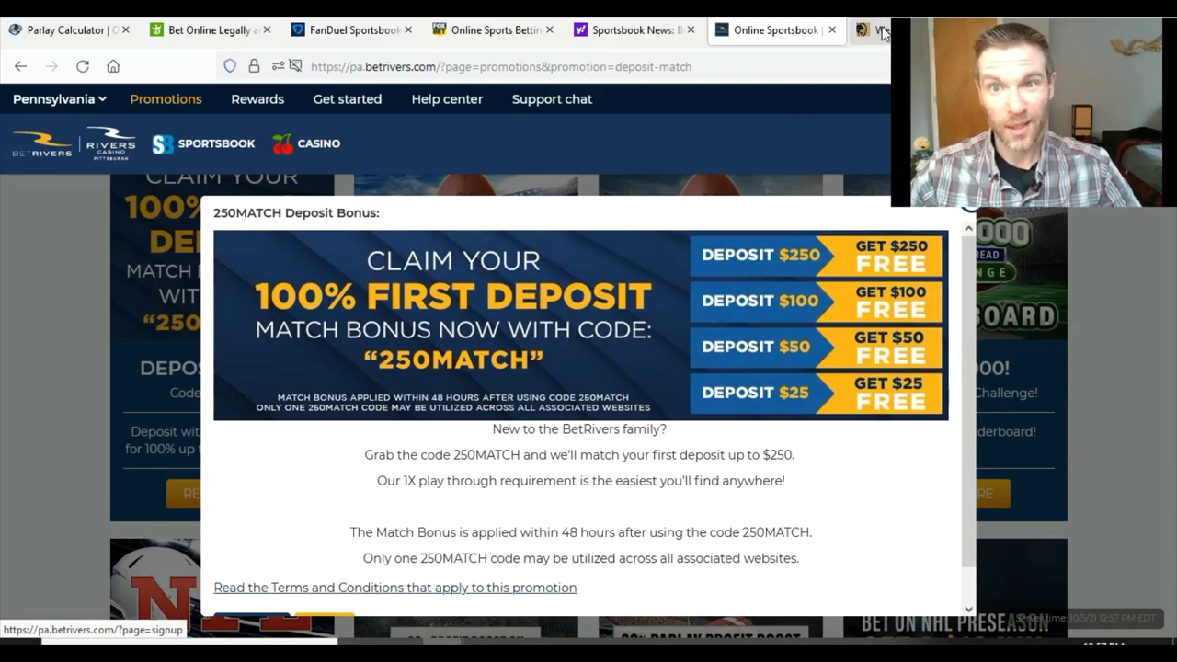
Review BetMGM's casino welcome offer terms: $25 FREEPLAY plus 100% deposit match up to $1,000, 15x release.
click(873, 30)
scroll(634, 377, down, 3)
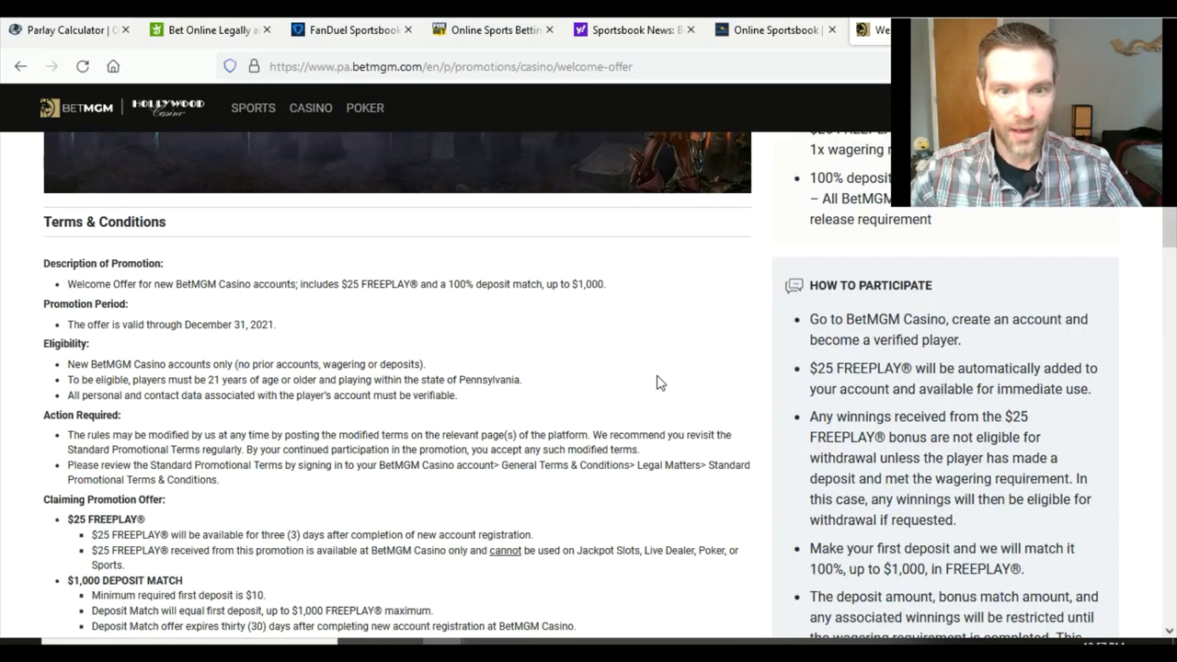
scroll(657, 381, down, 1)
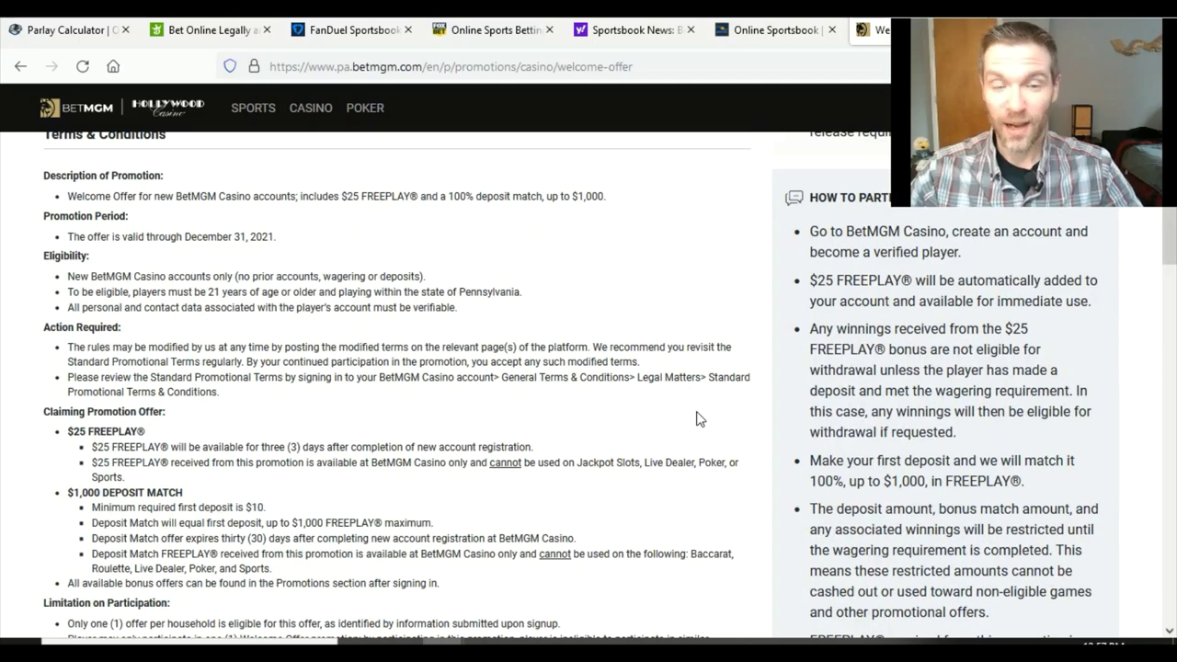
scroll(696, 419, up, 4)
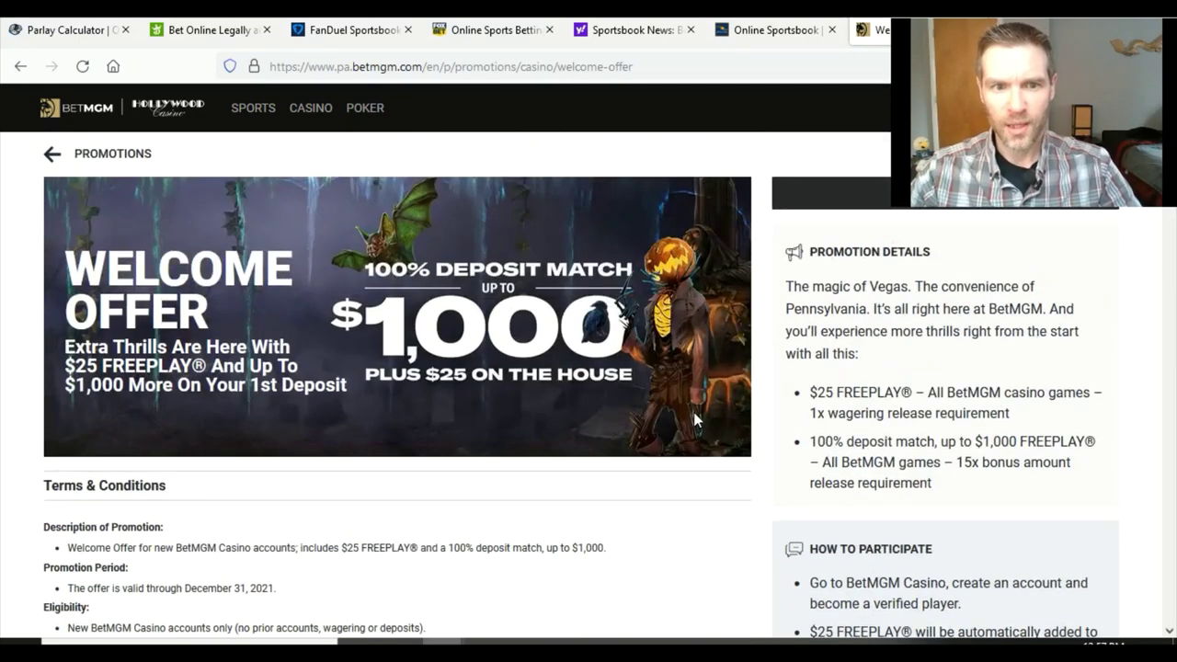
scroll(693, 419, down, 4)
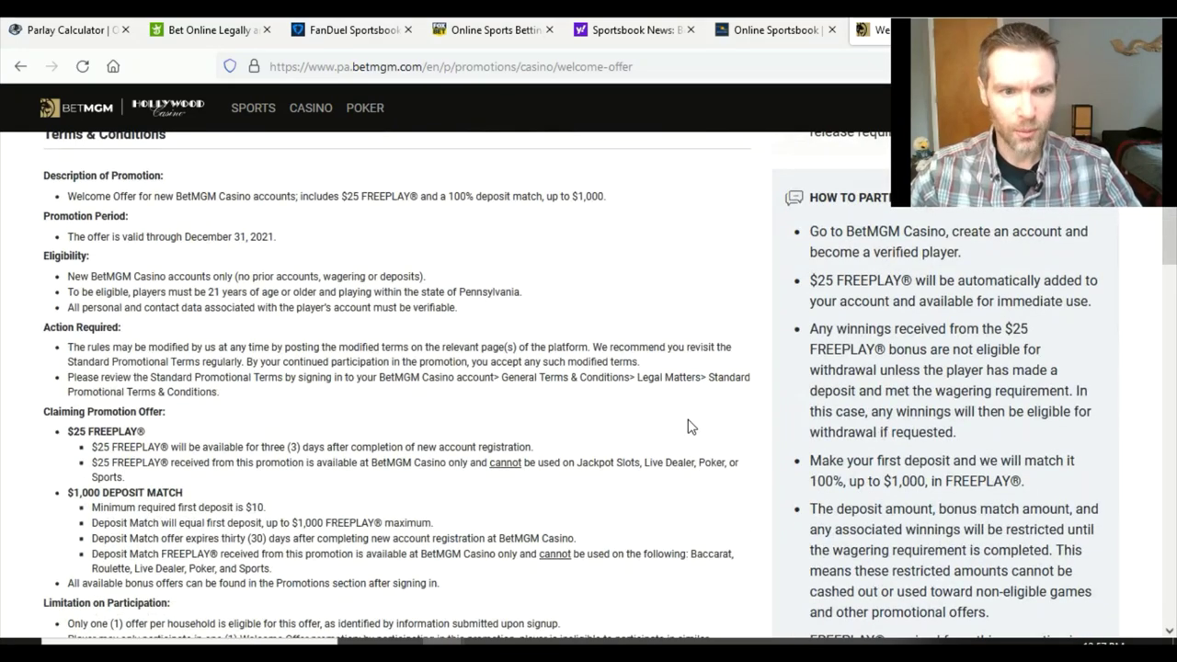
scroll(691, 427, up, 4)
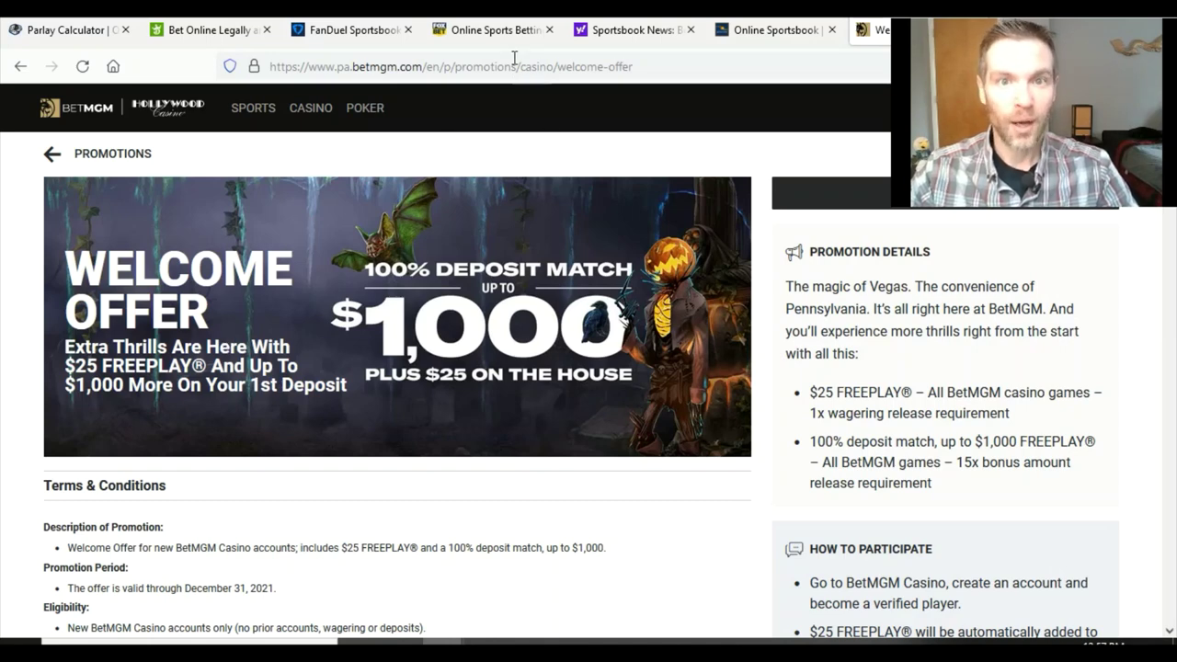
Check Yahoo Sports' risk-free first bet up to $1K promo, then return to DraftKings' home page.
click(586, 33)
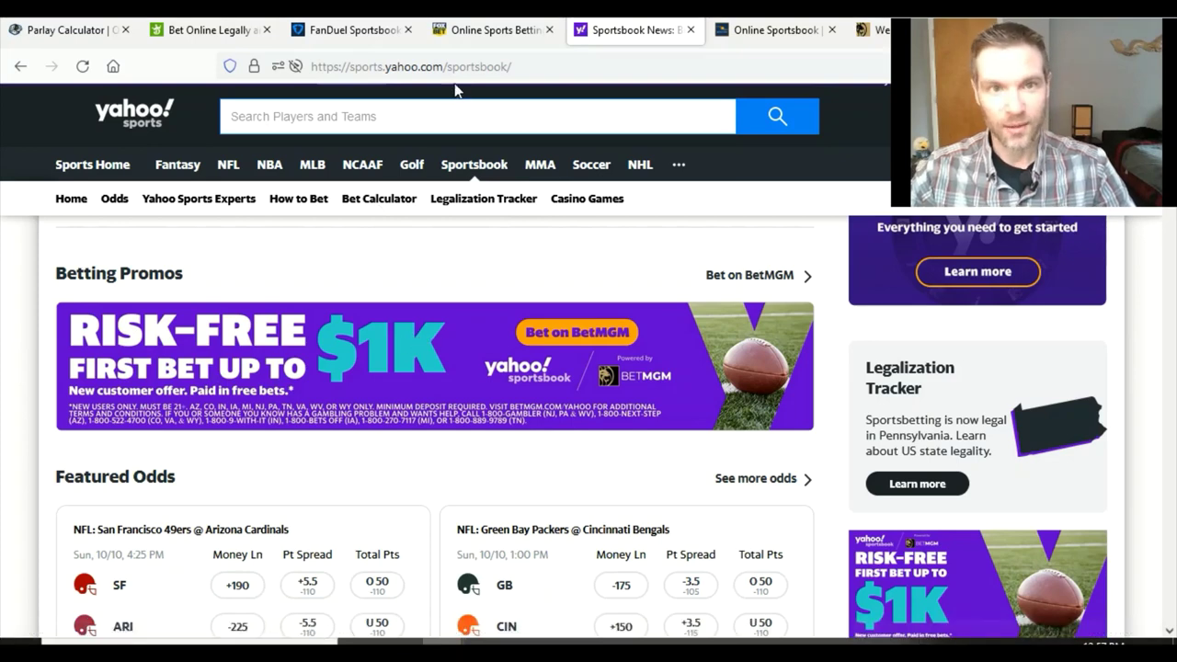
click(245, 37)
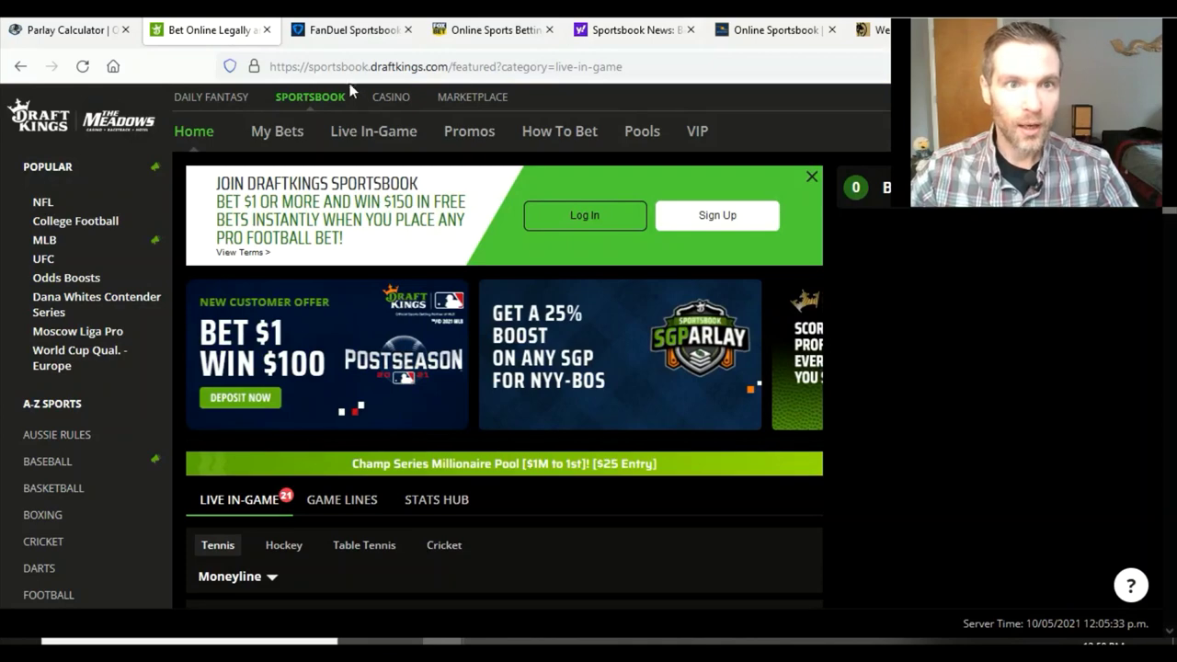
View FanDuel's promotions, including the $10 same-game-parlay bonus and first bet risk-free up to $1000.
click(349, 30)
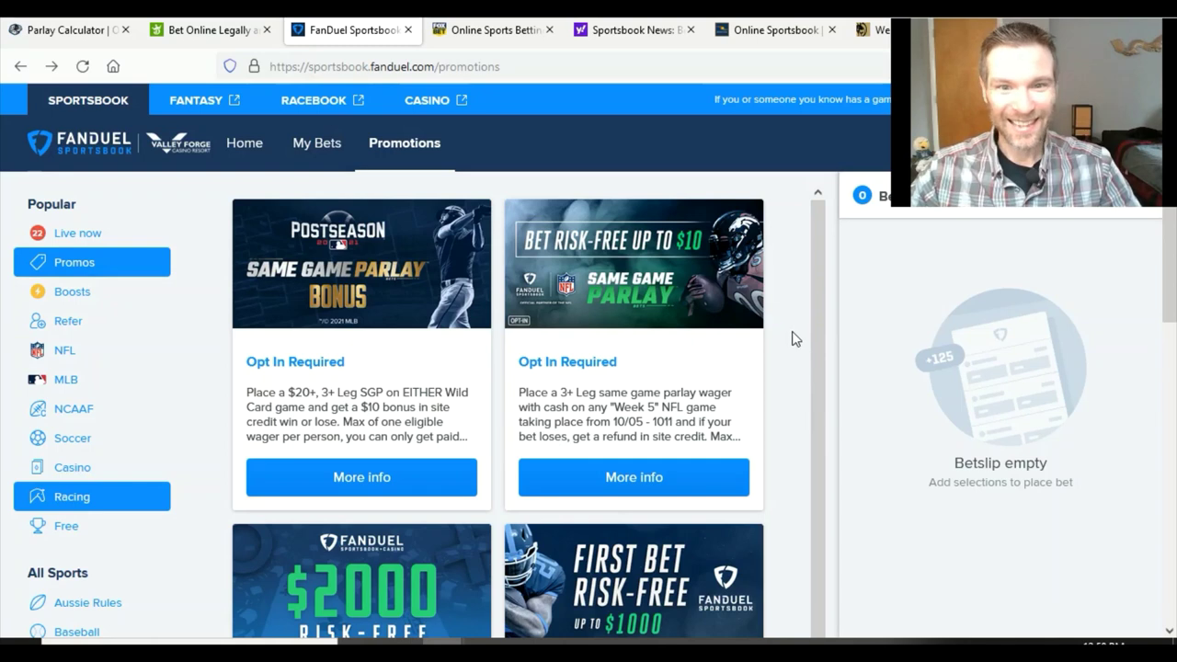
mouse_move(590, 208)
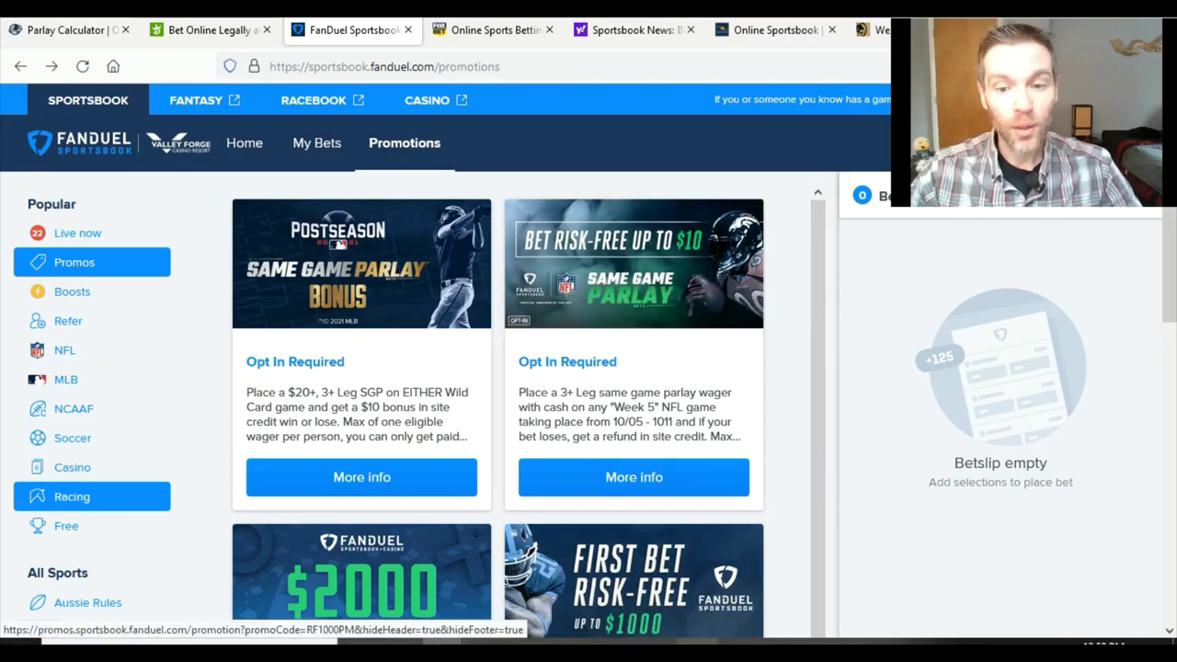
Enter 19.09 as the Cardinals spread bet's amount won in G5, giving a $59.09 balance.
click(697, 643)
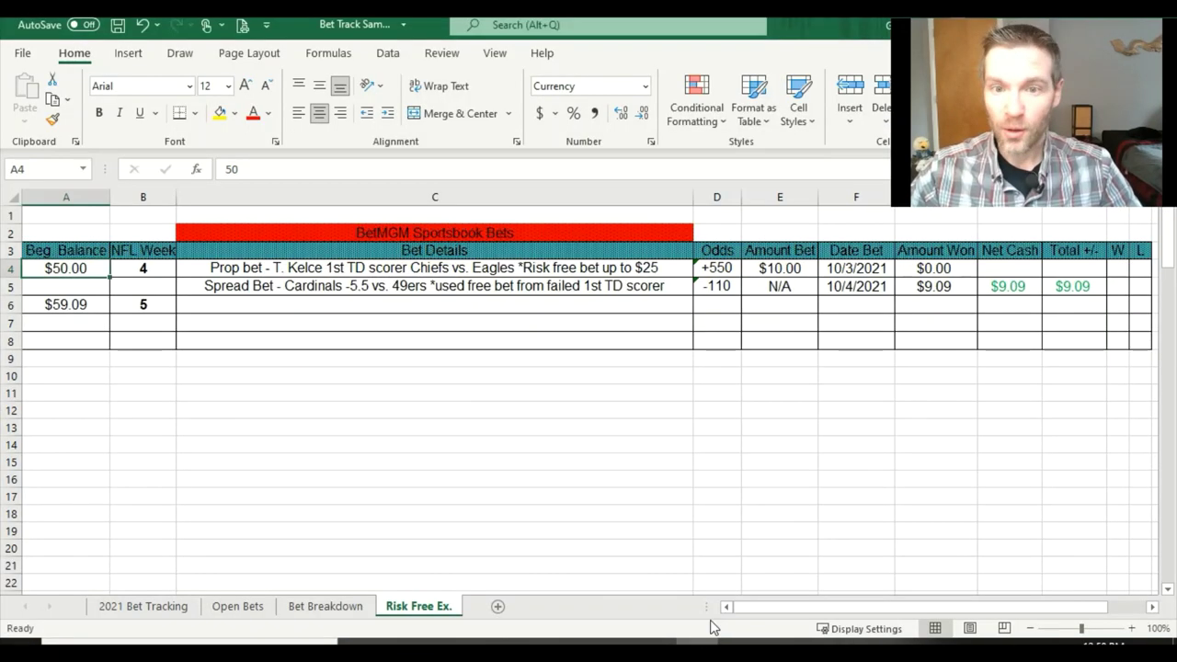
click(934, 284)
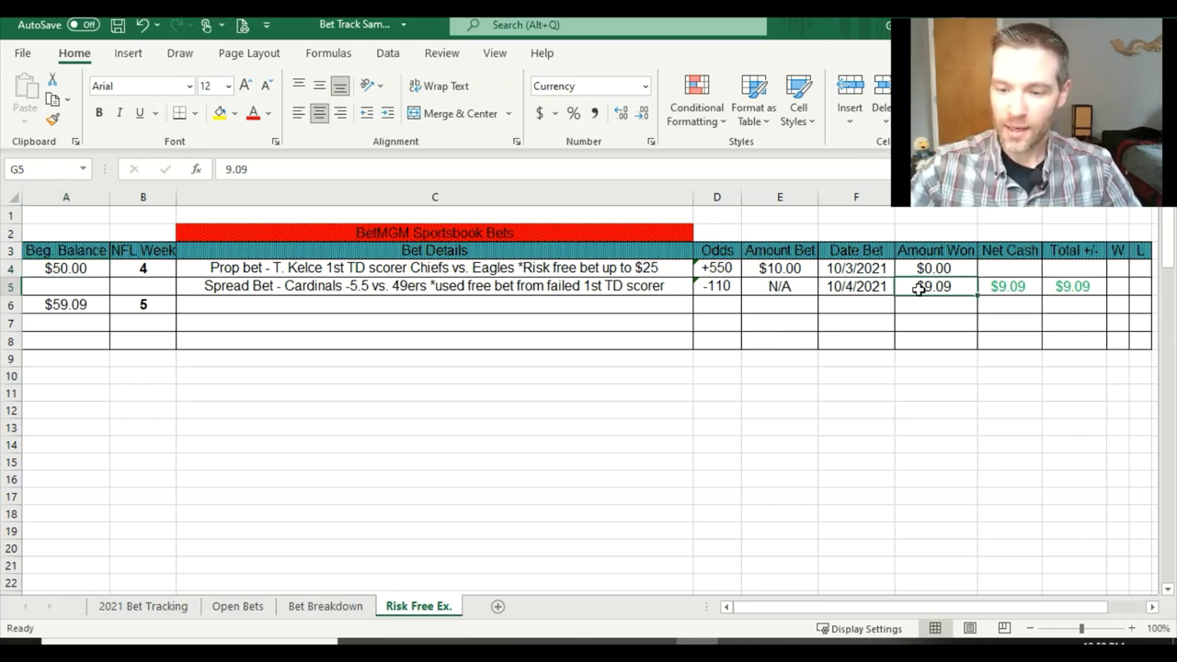
text(19.09)
key(Return)
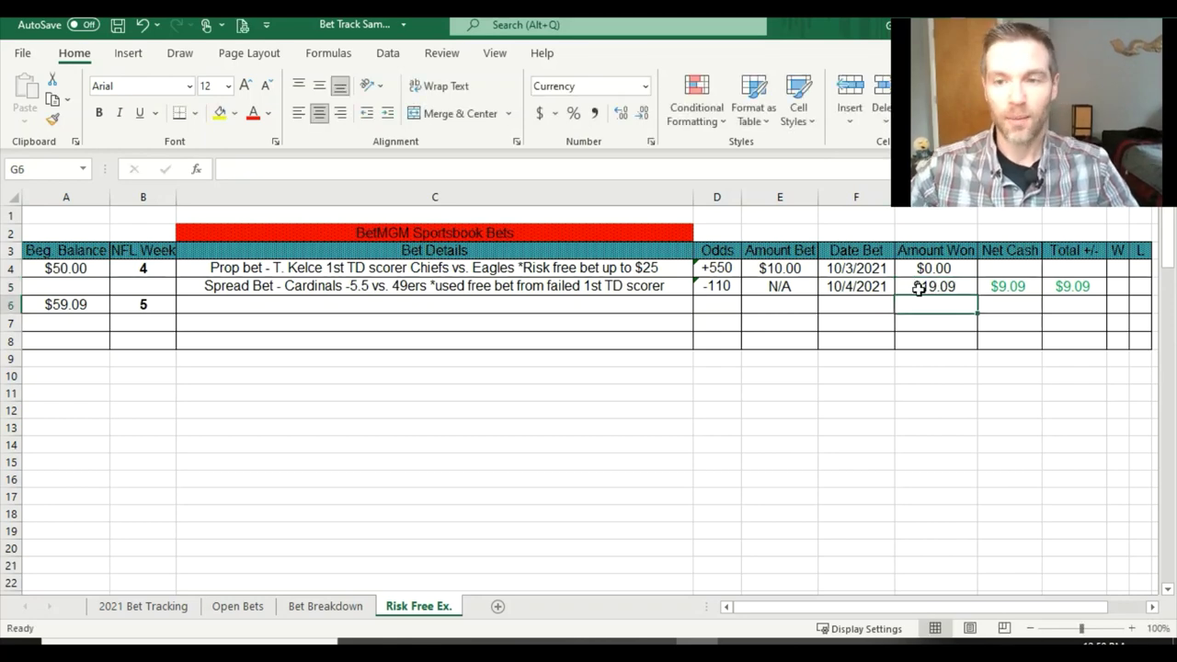
click(1002, 286)
key(Up)
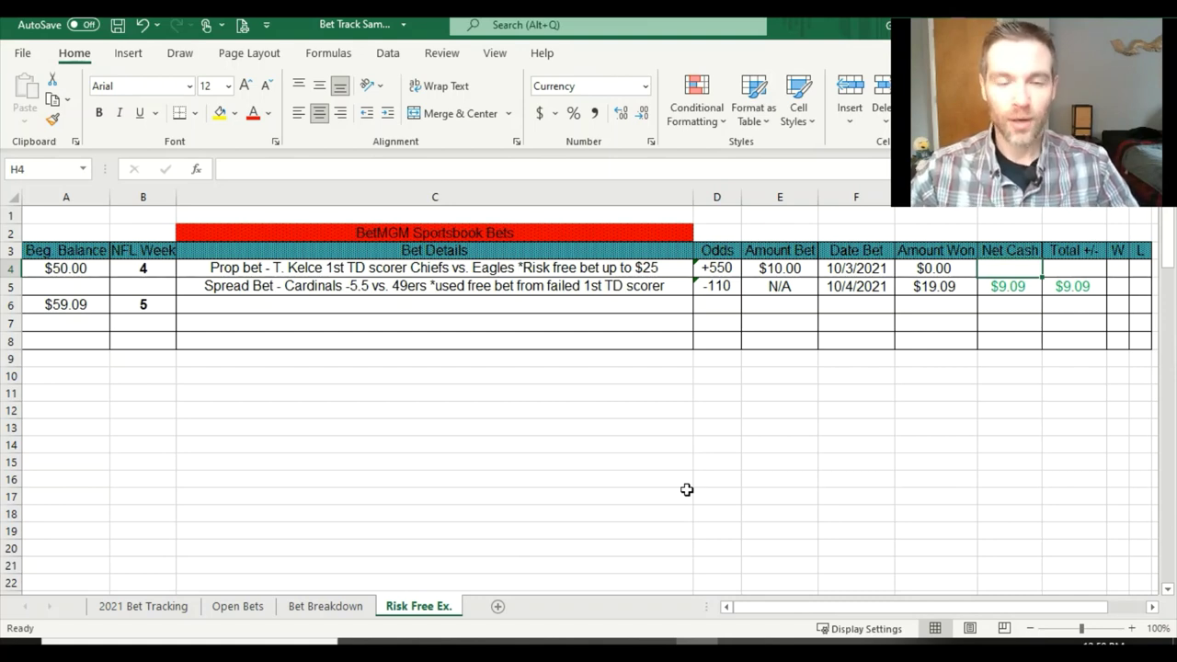
Return to OddsJam's football odds listing the 10/07/2021 Seahawks vs. Rams game.
click(443, 641)
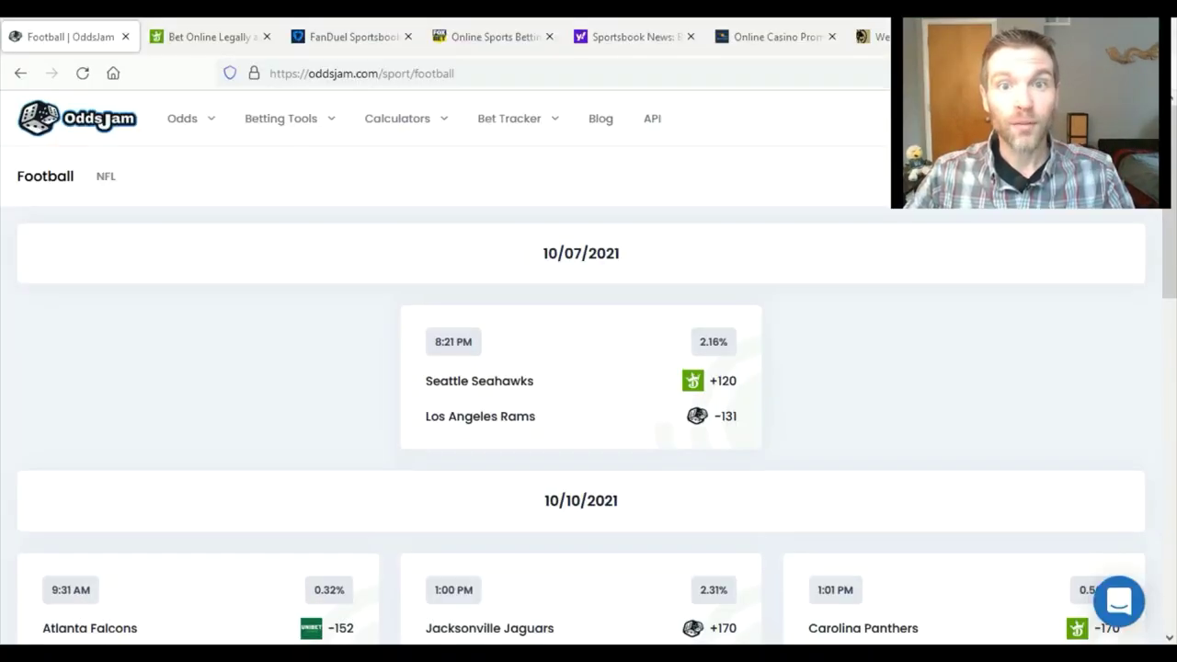